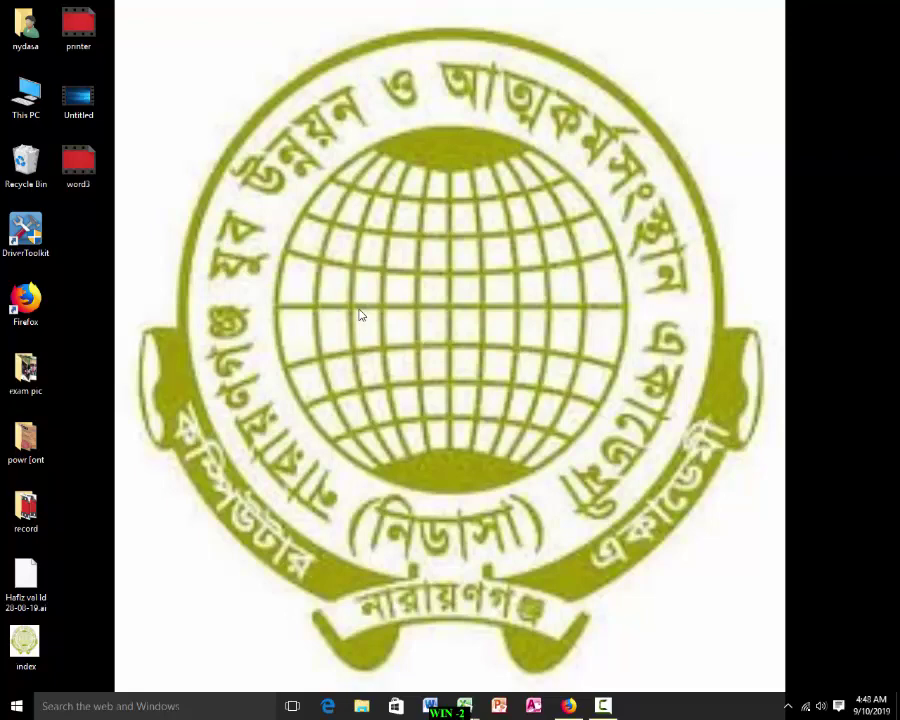
Step: Refresh the desktop and bring the EXCEL-10 workbook with the employee table to the front
{"action": "right_click", "coordinate": [361, 315]}
{"action": "left_click", "coordinate": [375, 333]}
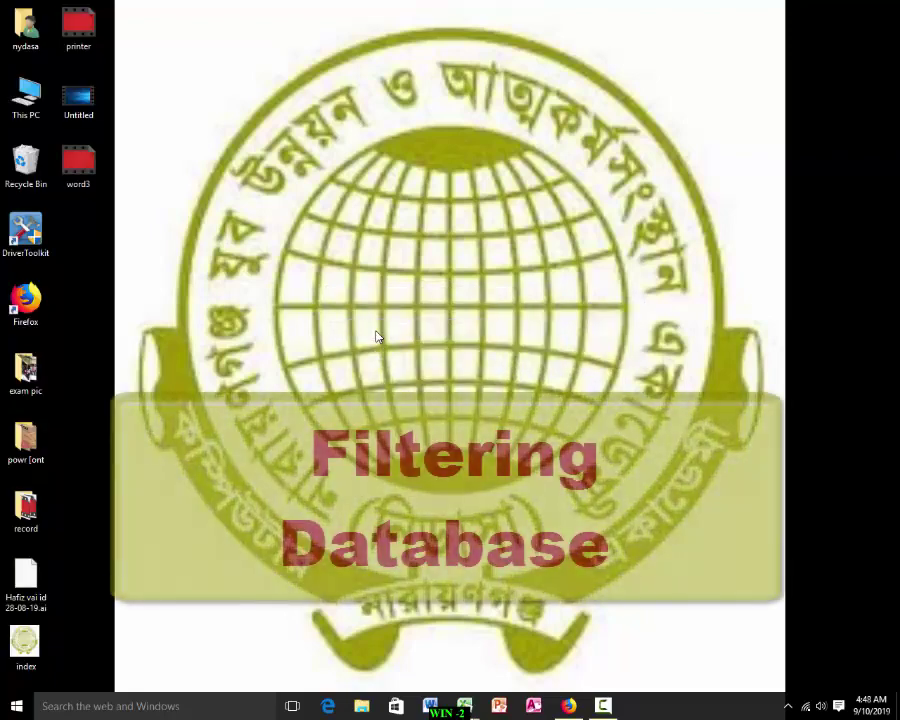
{"action": "mouse_move", "coordinate": [464, 706]}
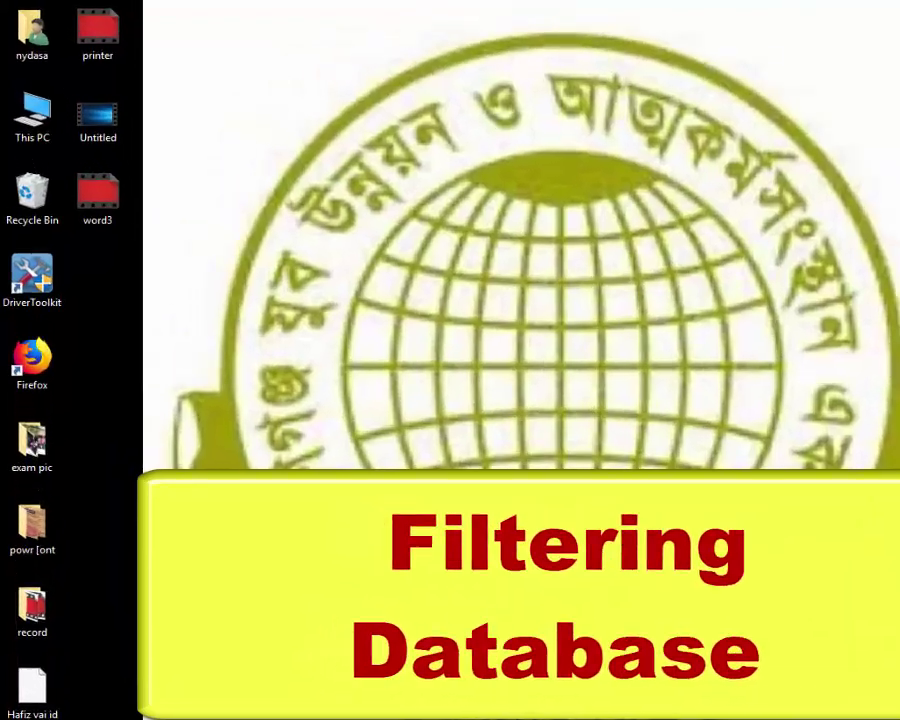
{"action": "left_click", "coordinate": [426, 640]}
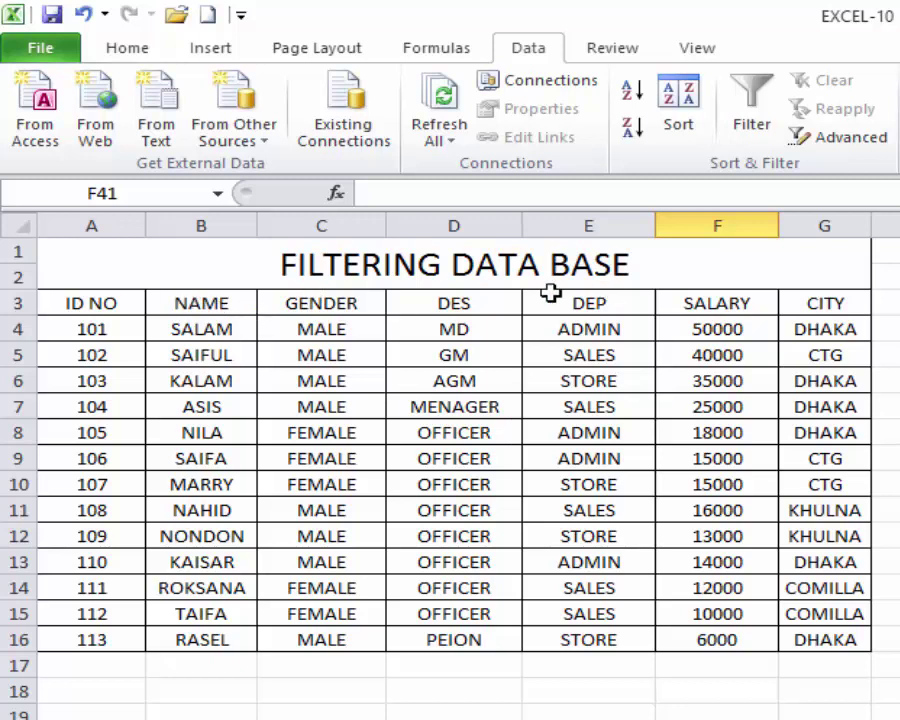
{"action": "left_click", "coordinate": [92, 304]}
{"action": "left_click", "coordinate": [199, 297]}
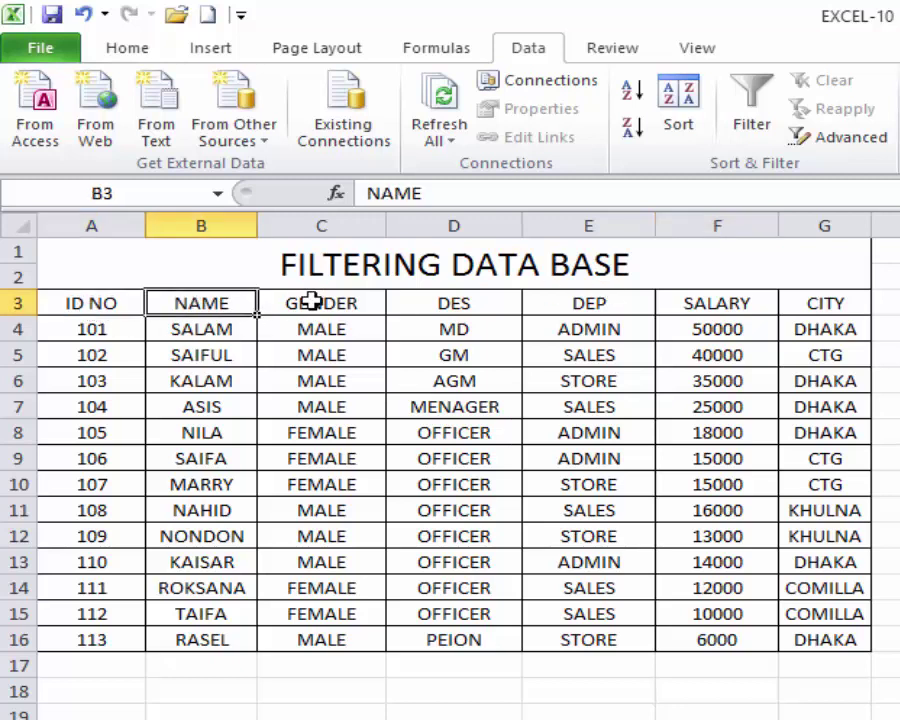
{"action": "left_click", "coordinate": [313, 297]}
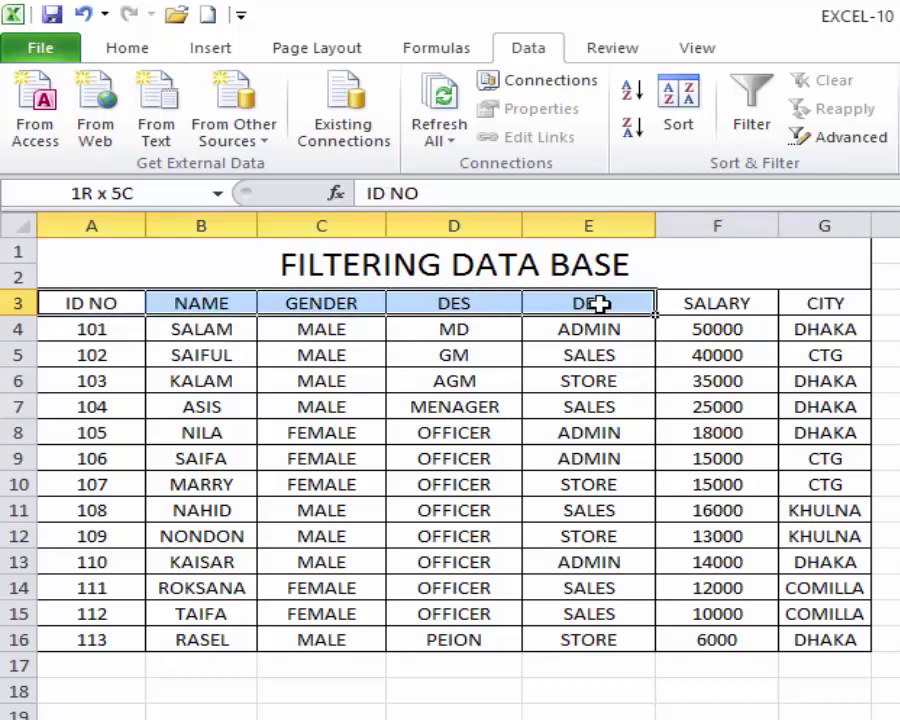
{"action": "left_click_drag", "start_coordinate": [80, 304], "coordinate": [803, 328]}
{"action": "mouse_move", "coordinate": [100, 330]}
{"action": "left_mouse_down"}
{"action": "mouse_move", "coordinate": [829, 334]}
{"action": "mouse_move", "coordinate": [820, 336]}
{"action": "left_mouse_up"}
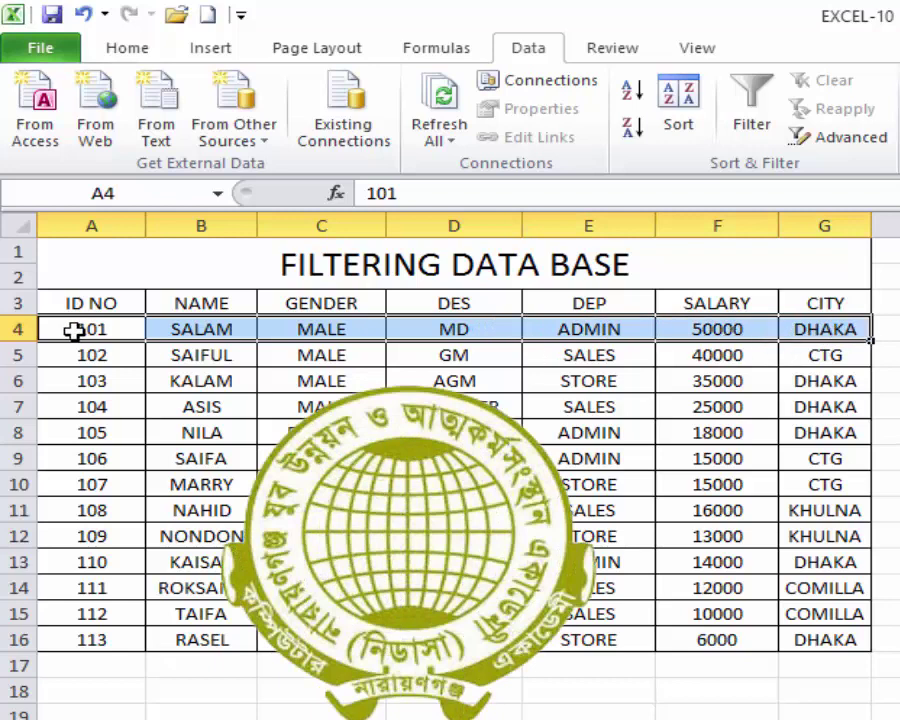
{"action": "mouse_move", "coordinate": [75, 332]}
{"action": "left_mouse_down"}
{"action": "mouse_move", "coordinate": [484, 326]}
{"action": "mouse_move", "coordinate": [800, 338]}
{"action": "mouse_move", "coordinate": [806, 330]}
{"action": "left_mouse_up"}
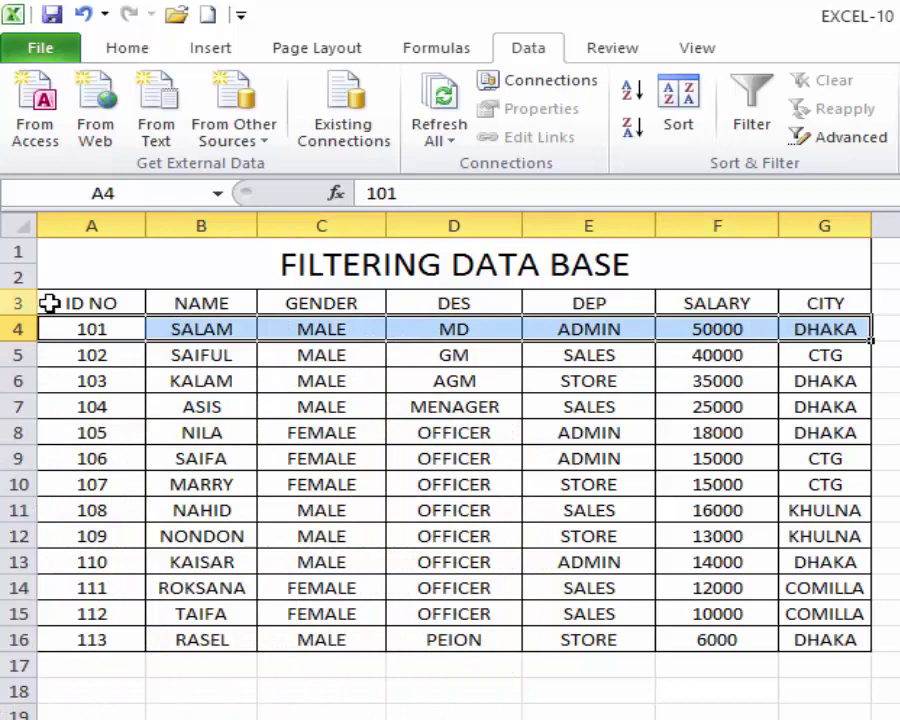
{"action": "mouse_move", "coordinate": [74, 328]}
{"action": "left_mouse_down"}
{"action": "mouse_move", "coordinate": [311, 621]}
{"action": "mouse_move", "coordinate": [828, 647]}
{"action": "left_mouse_up"}
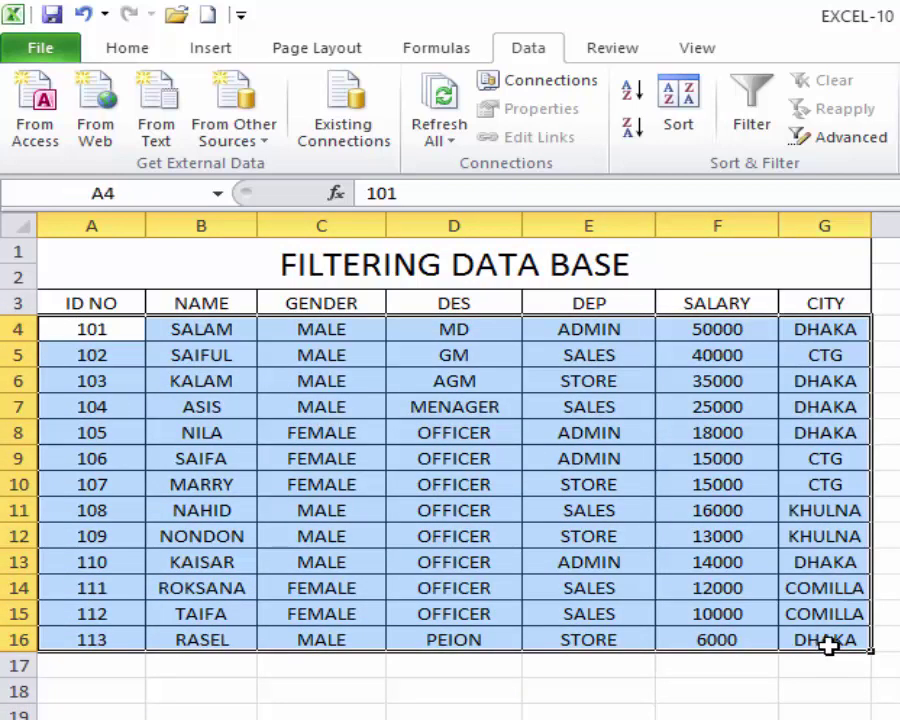
{"action": "left_click", "coordinate": [85, 333]}
{"action": "left_click", "coordinate": [183, 325]}
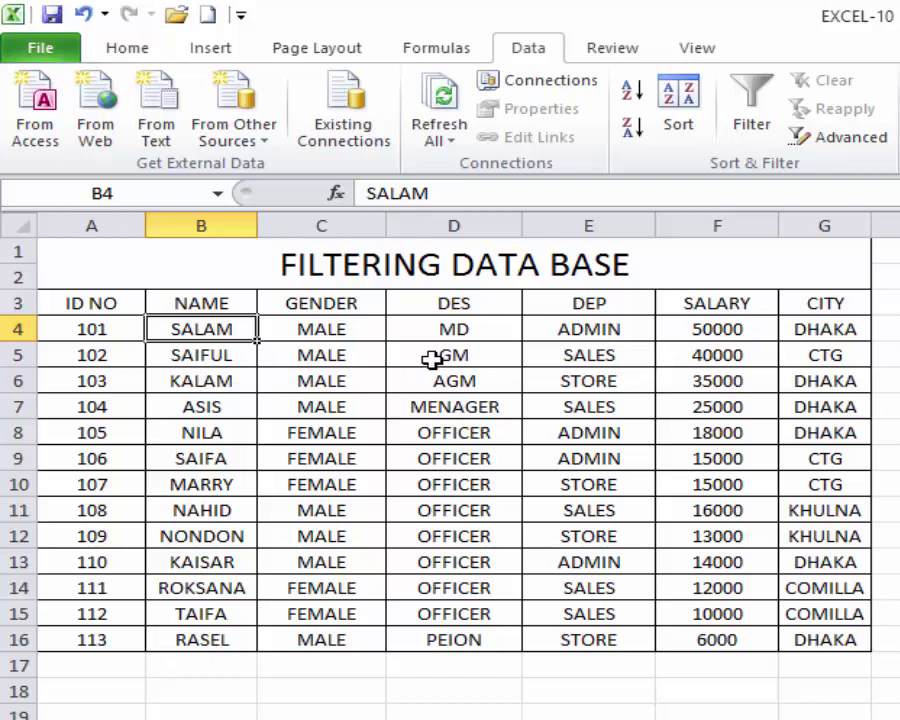
{"action": "left_click_drag", "start_coordinate": [86, 328], "coordinate": [820, 329]}
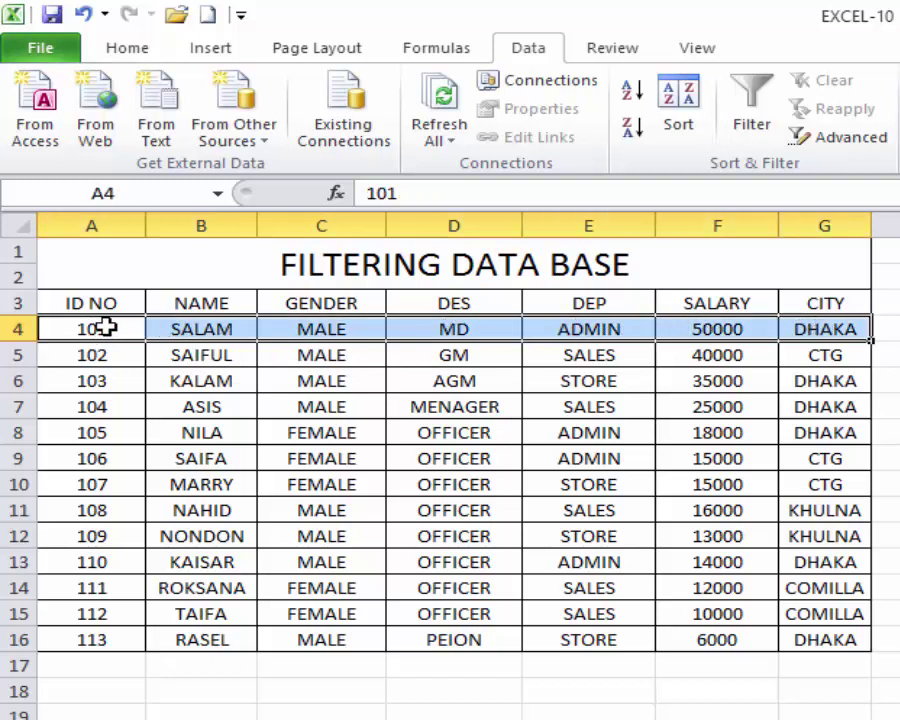
{"action": "mouse_move", "coordinate": [82, 326]}
{"action": "left_mouse_down"}
{"action": "mouse_move", "coordinate": [305, 587]}
{"action": "mouse_move", "coordinate": [820, 640]}
{"action": "left_mouse_up"}
{"action": "left_click", "coordinate": [422, 407]}
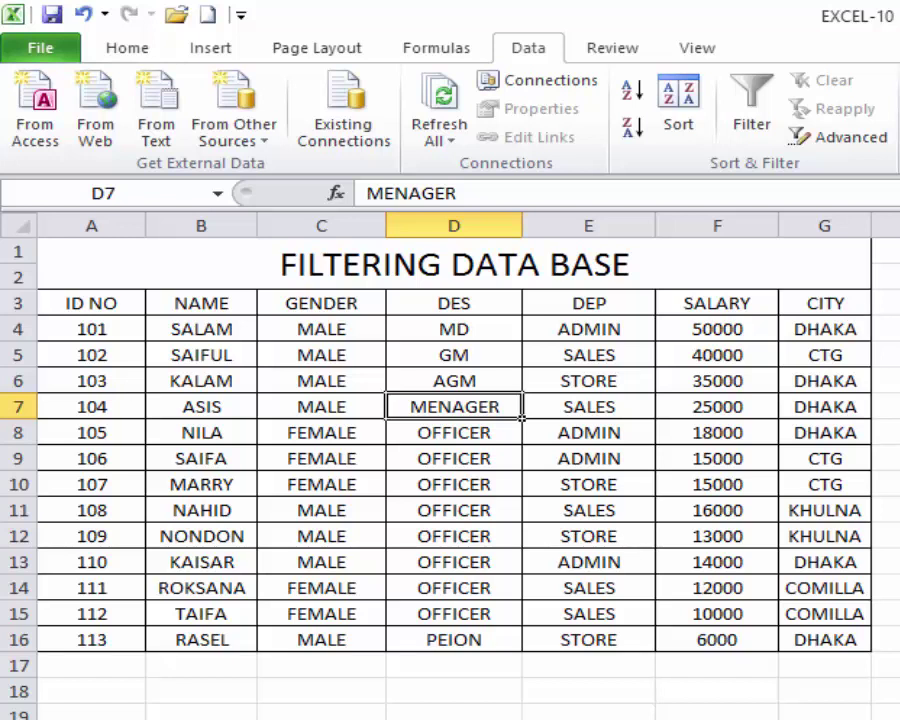
{"action": "left_click", "coordinate": [300, 303]}
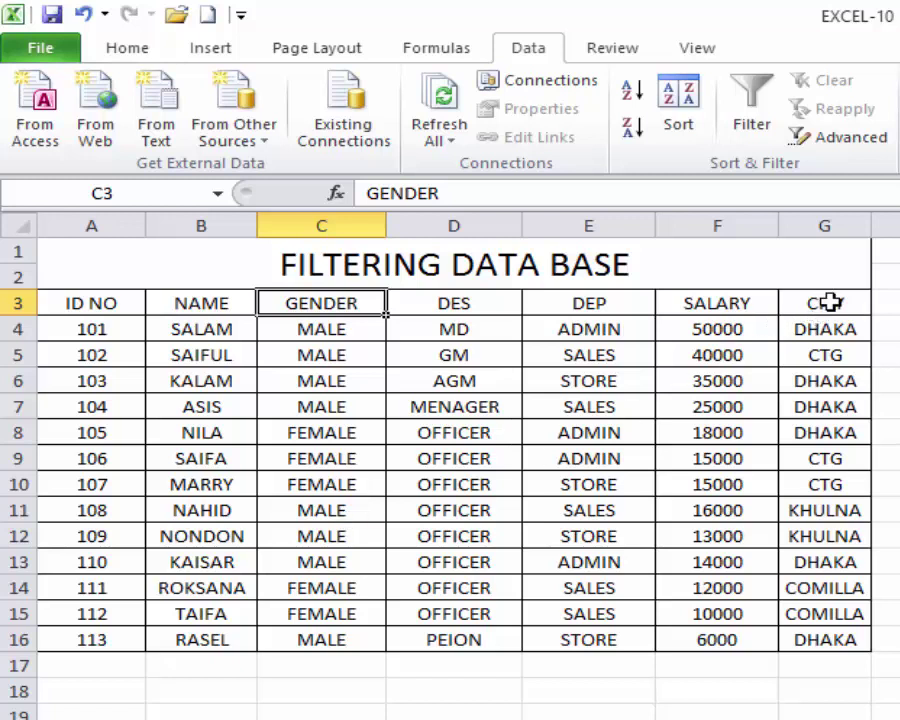
{"action": "left_click_drag", "start_coordinate": [830, 303], "coordinate": [822, 642]}
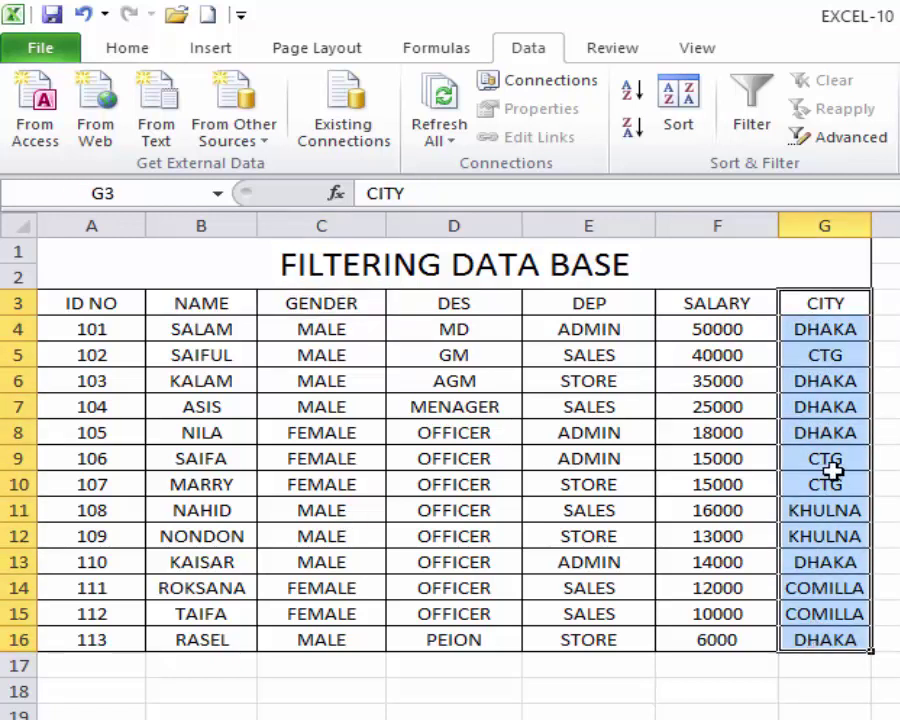
{"action": "left_click", "coordinate": [822, 357]}
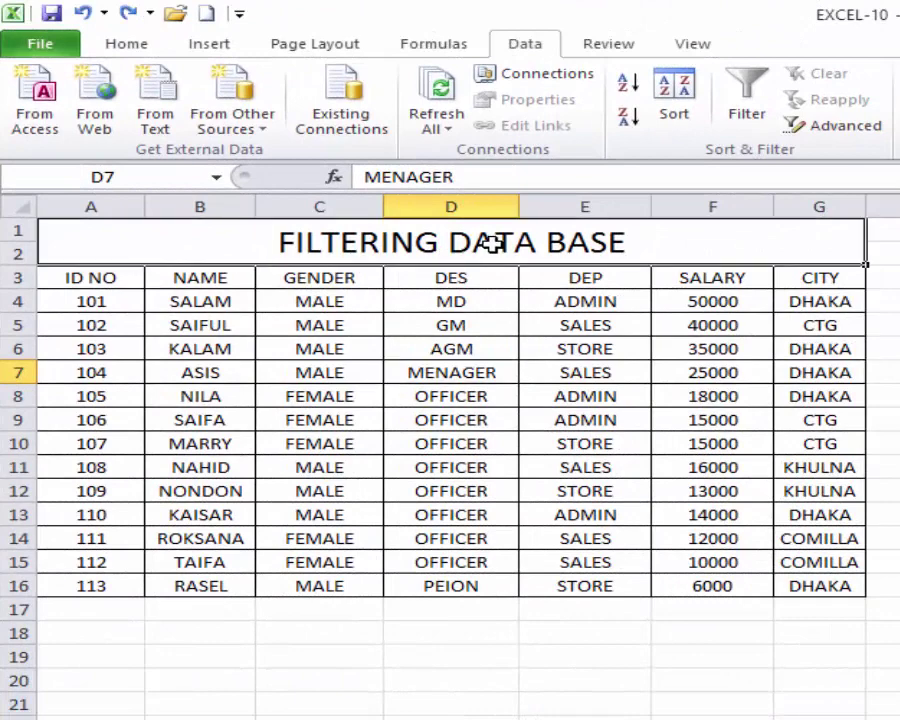
{"action": "left_click", "coordinate": [490, 243]}
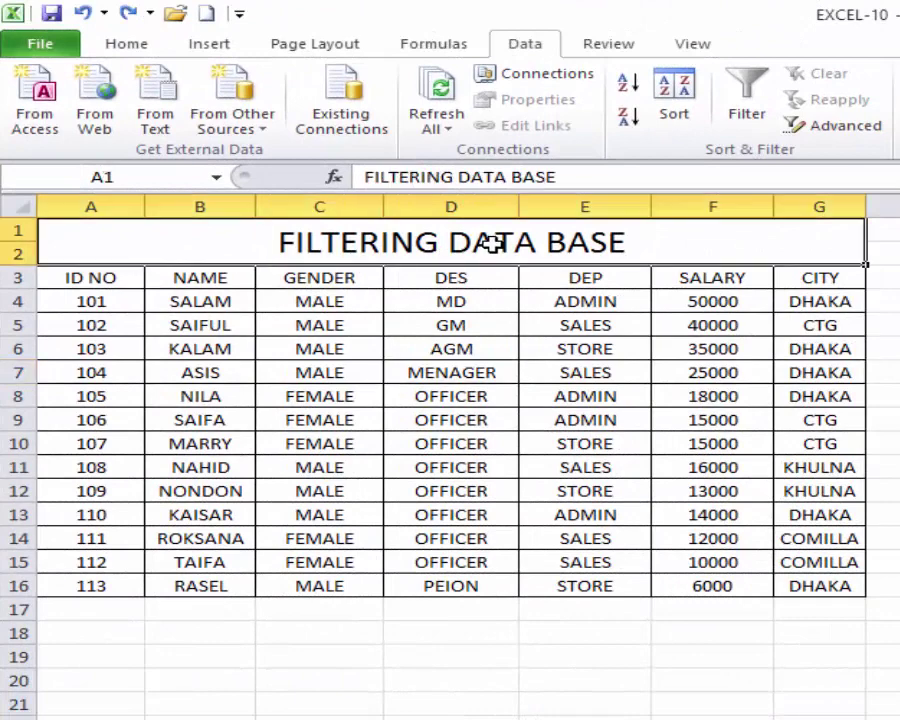
{"action": "key", "text": "Down"}
{"action": "left_click_drag", "start_coordinate": [100, 285], "coordinate": [796, 577]}
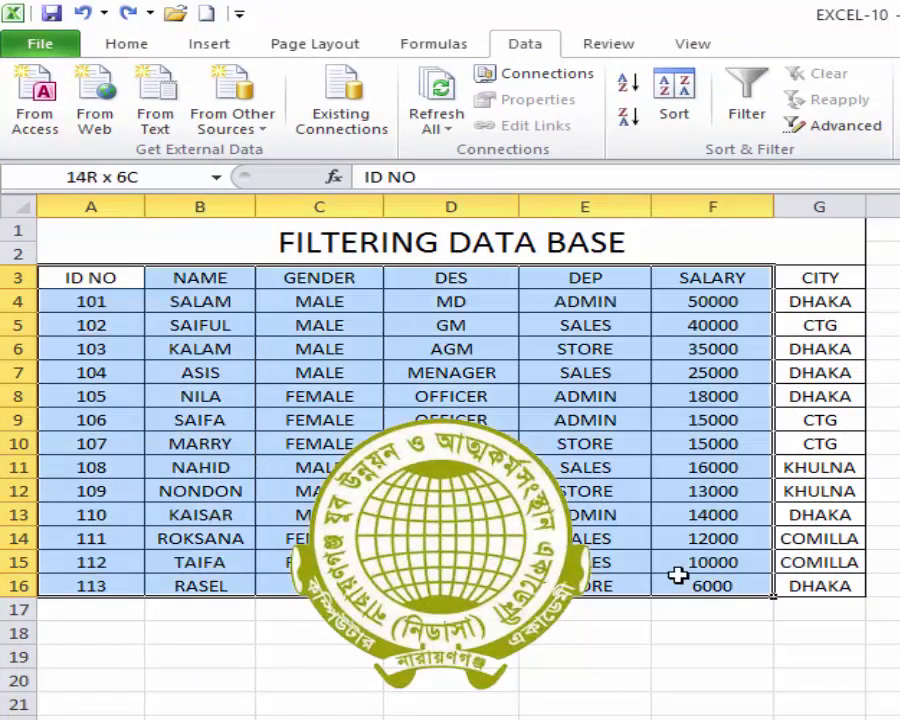
{"action": "left_click", "coordinate": [327, 231]}
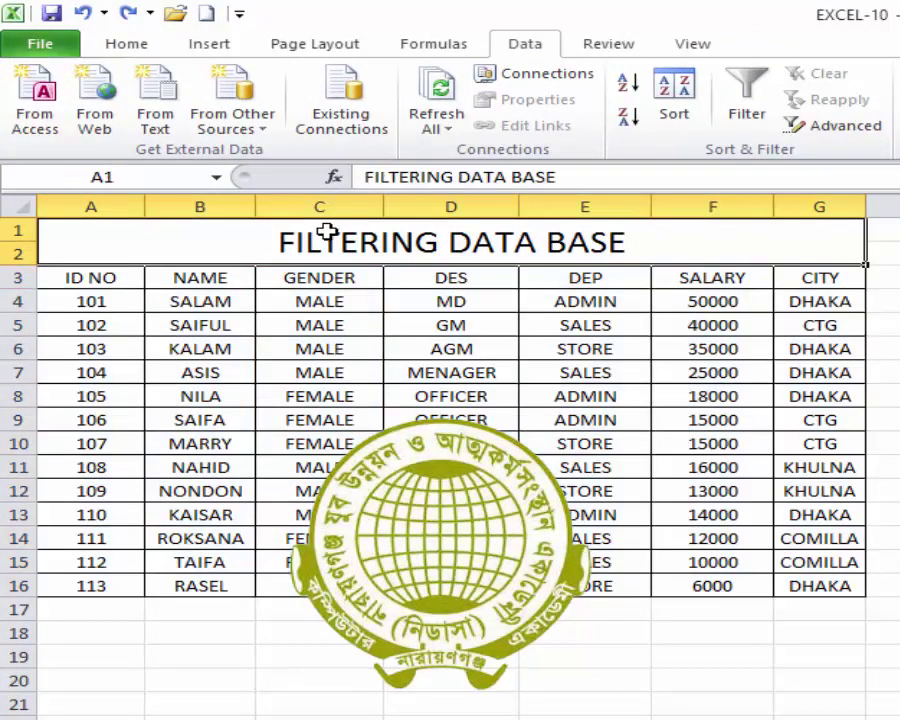
{"action": "left_click_drag", "start_coordinate": [90, 280], "coordinate": [784, 580]}
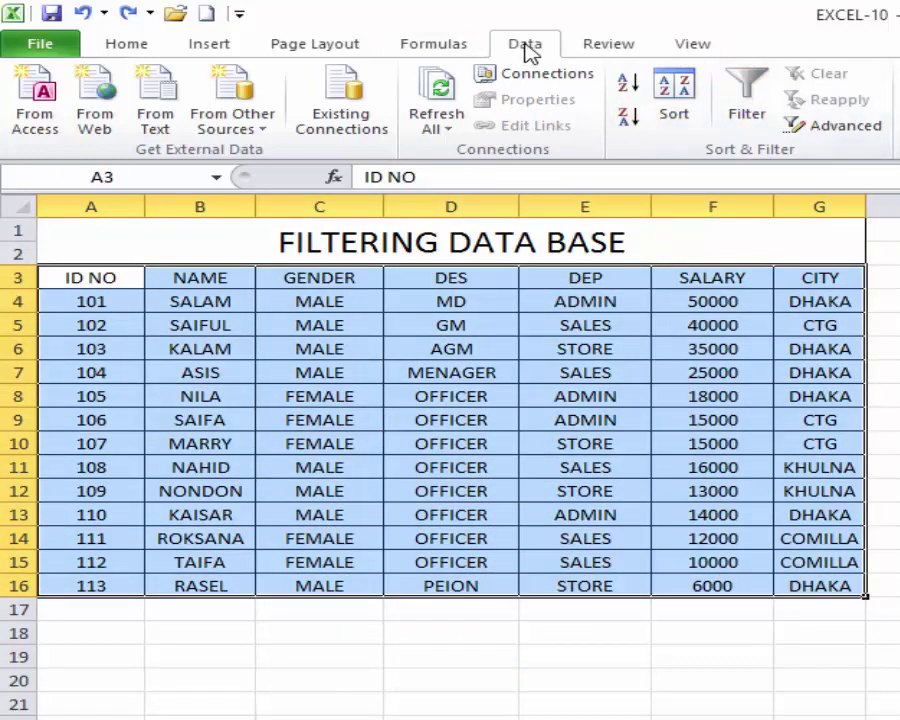
{"action": "left_click", "coordinate": [747, 112]}
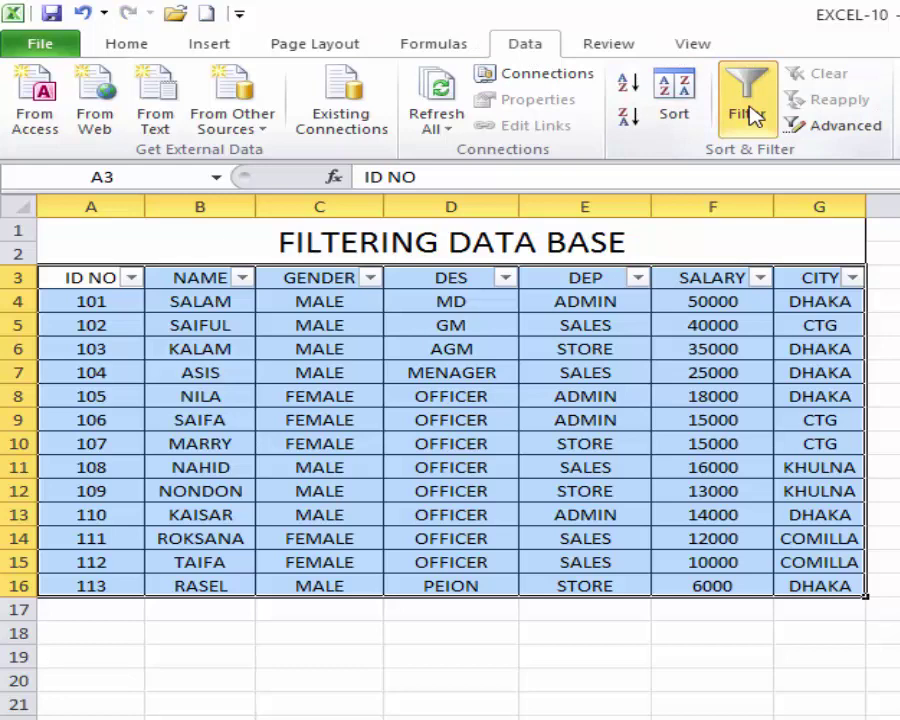
{"action": "left_click", "coordinate": [752, 116]}
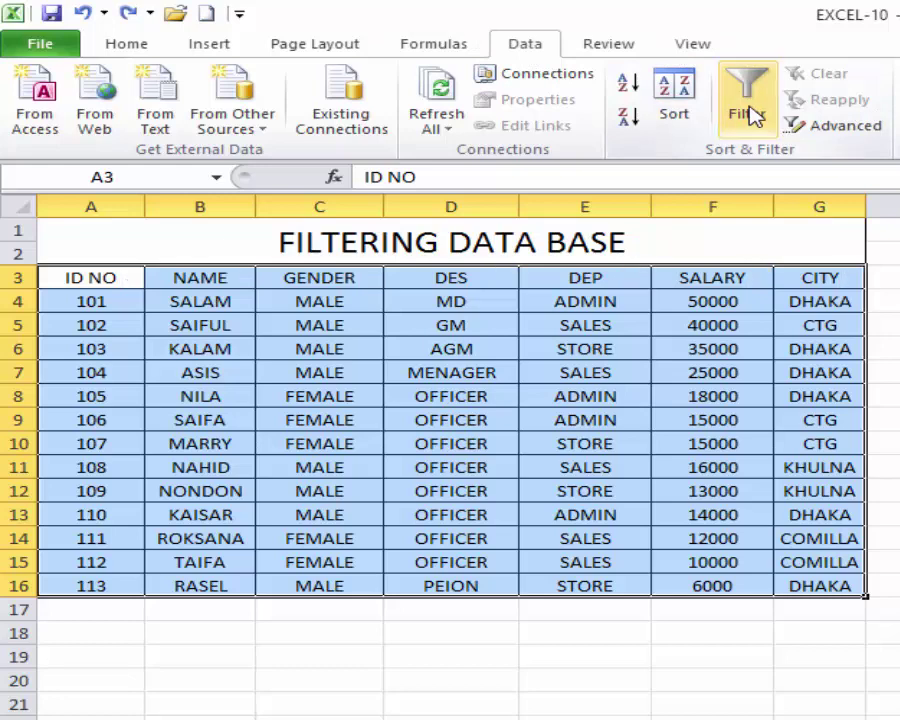
{"action": "left_click", "coordinate": [488, 396]}
{"action": "left_click", "coordinate": [468, 241]}
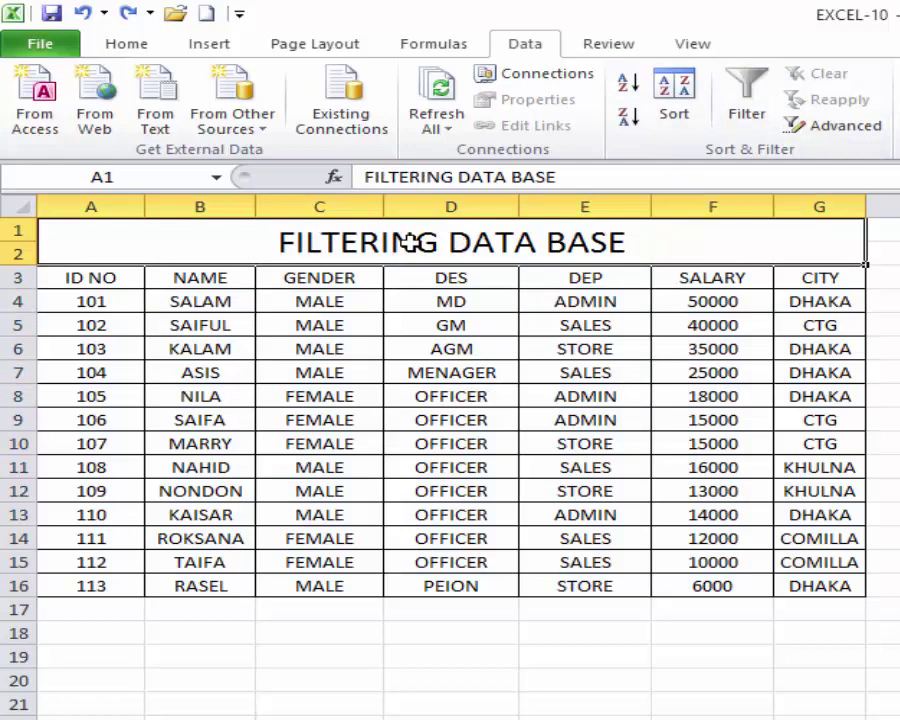
Step: Delete the entire FILTERING DATA BASE title rows so the ID NO–CITY headers sit in row 1
{"action": "right_click", "coordinate": [466, 241]}
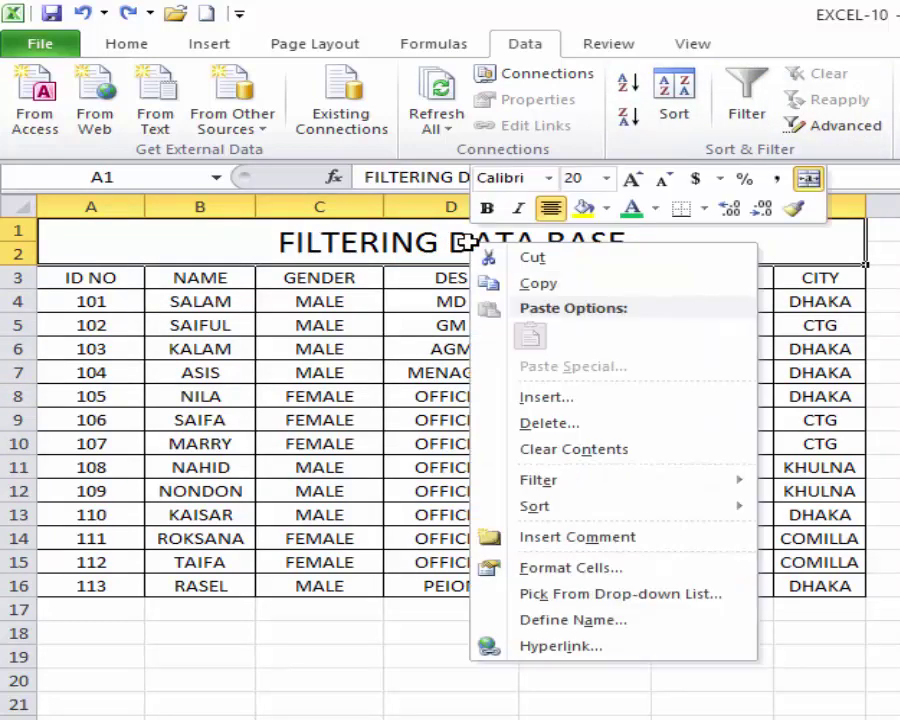
{"action": "left_click", "coordinate": [560, 428]}
{"action": "left_click", "coordinate": [466, 422]}
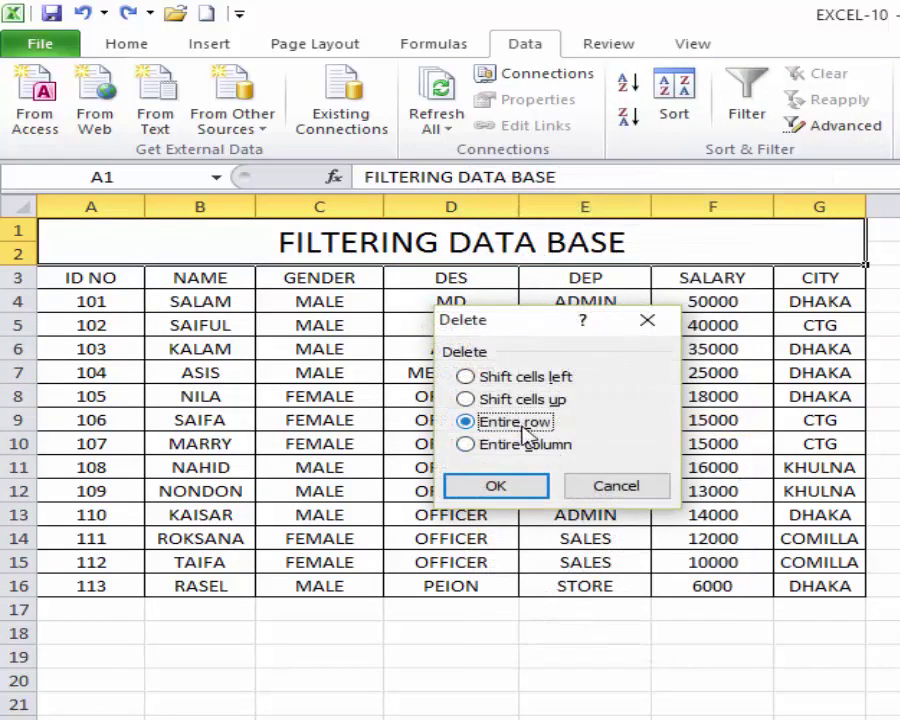
{"action": "left_click", "coordinate": [514, 486]}
{"action": "left_click", "coordinate": [464, 333]}
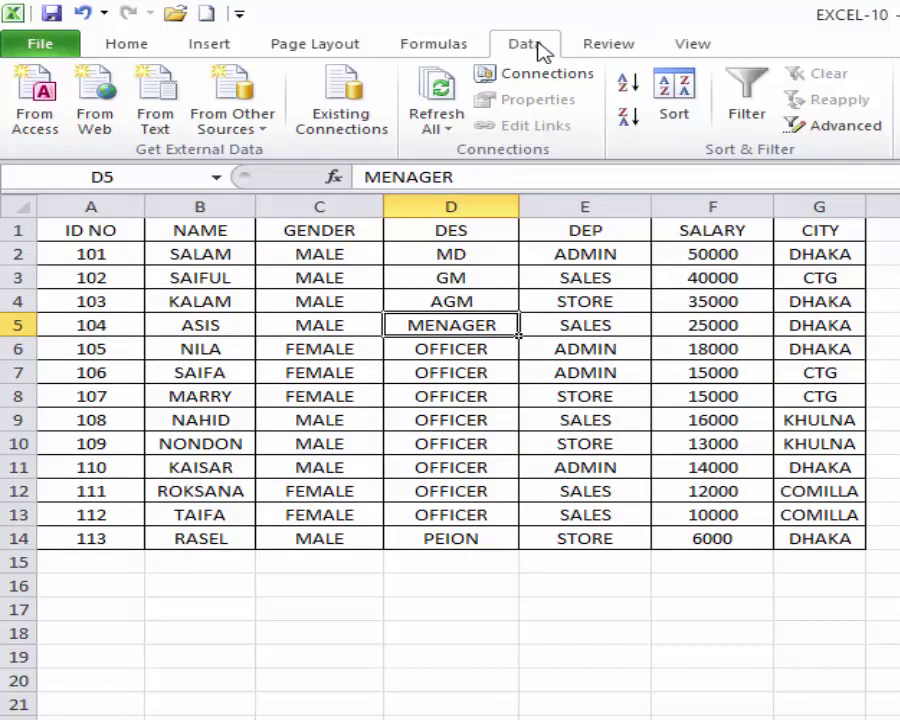
Step: Turn on AutoFilter and filter the GENDER column to FEMALE only
{"action": "left_click", "coordinate": [748, 114]}
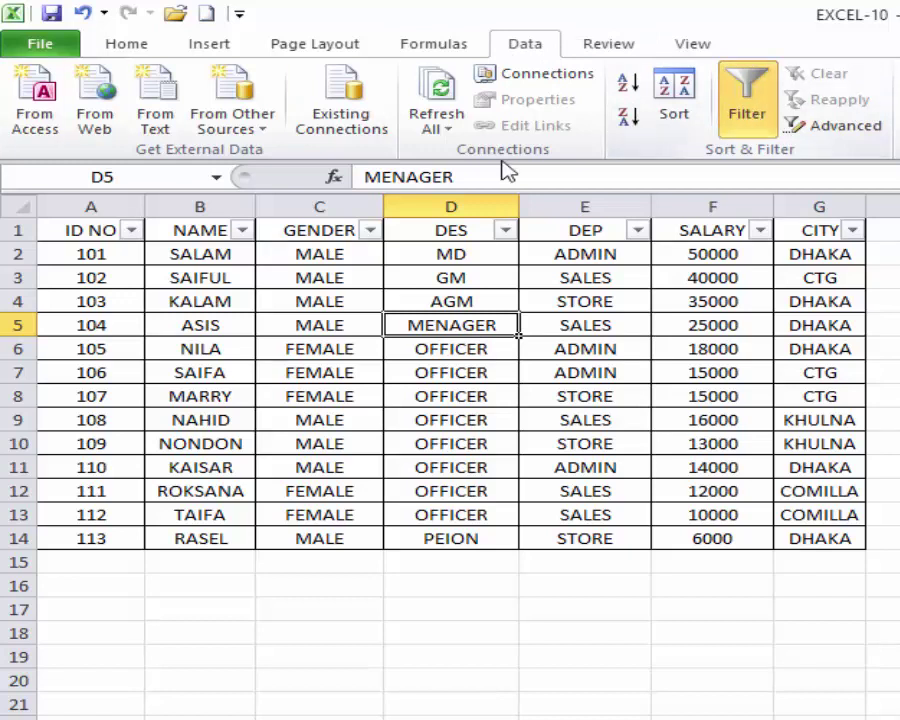
{"action": "left_click", "coordinate": [369, 232]}
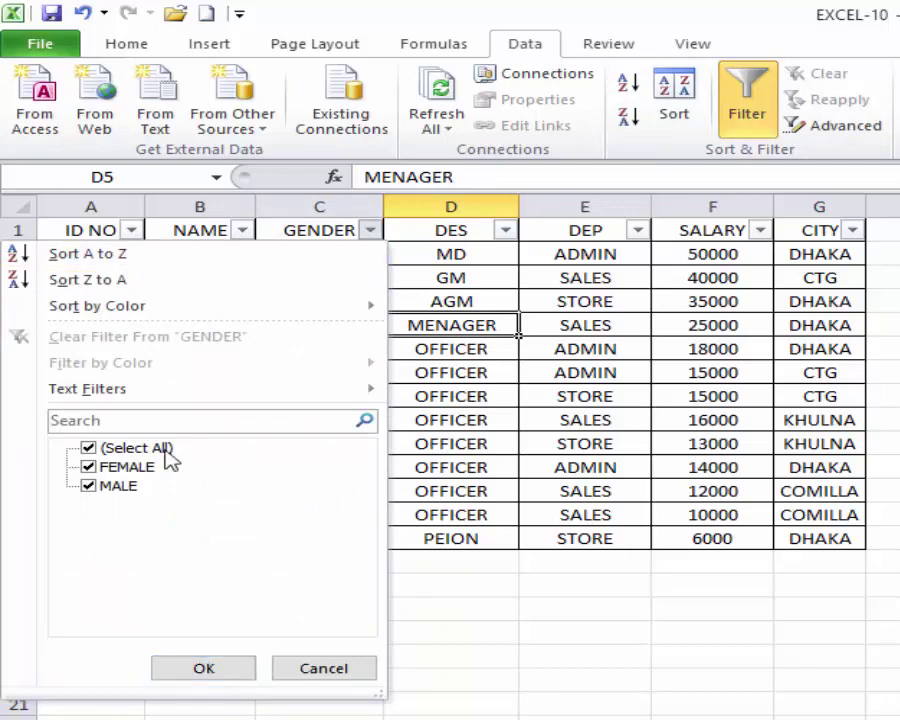
{"action": "left_click", "coordinate": [89, 487]}
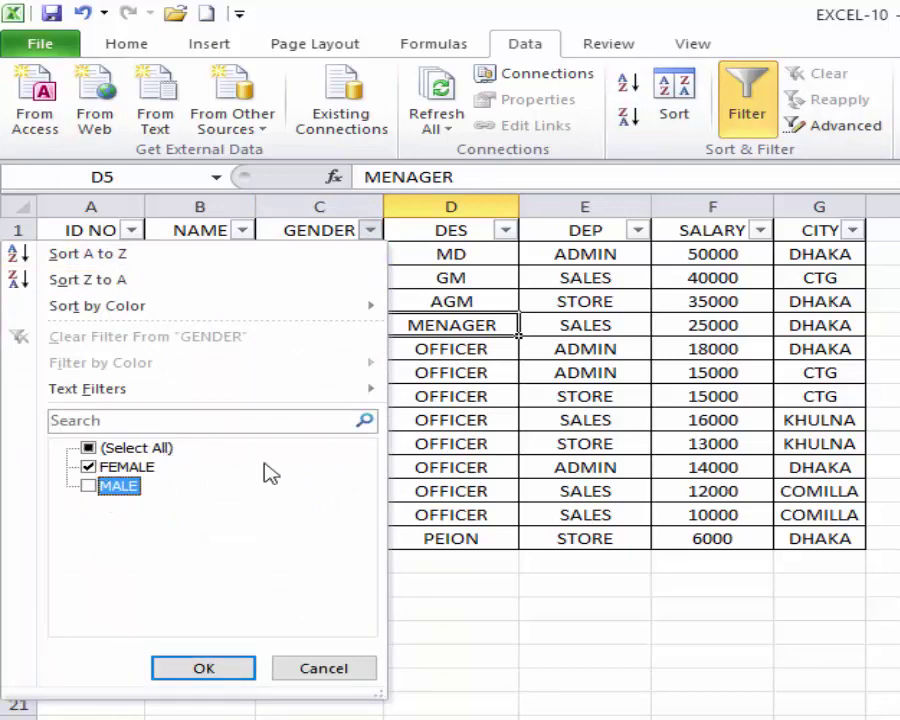
{"action": "left_click", "coordinate": [209, 672]}
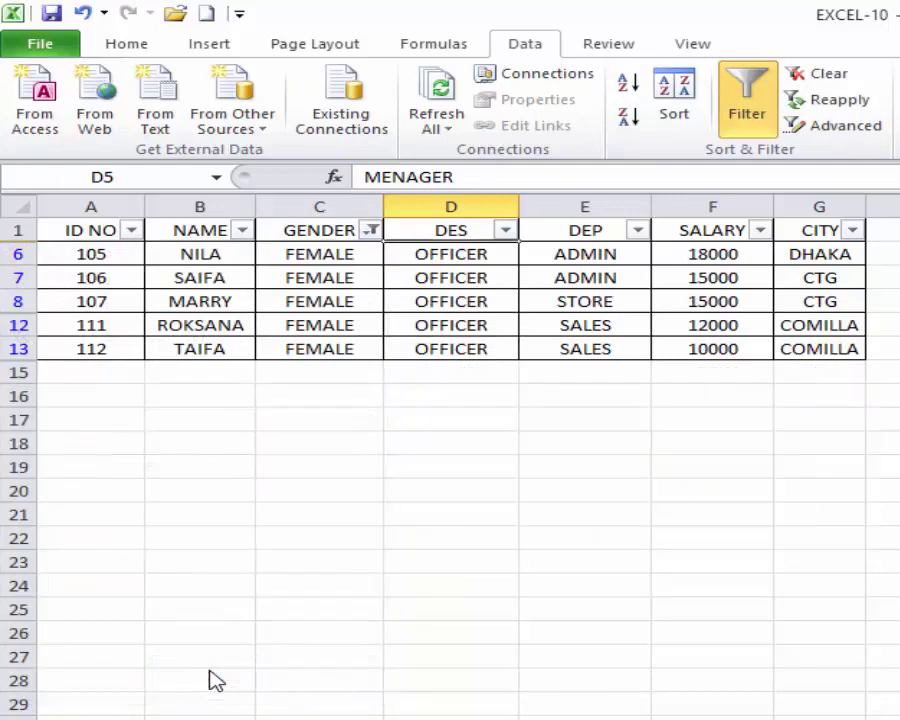
Step: Clear the gender filter, then show only MALE employees and select A1:G14
{"action": "left_click", "coordinate": [371, 232]}
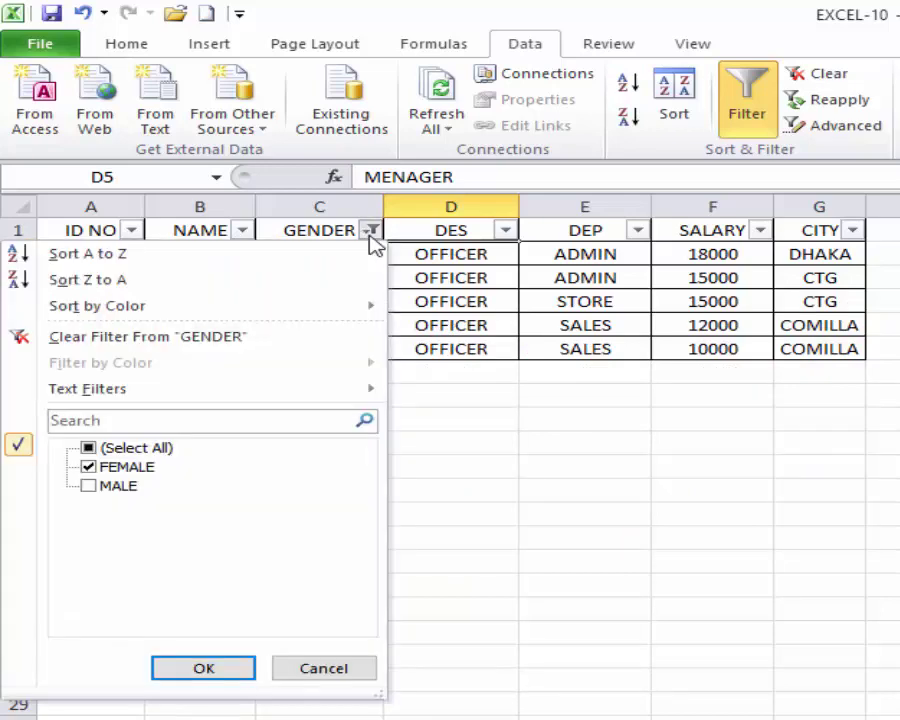
{"action": "left_click", "coordinate": [152, 448]}
{"action": "left_click", "coordinate": [203, 669]}
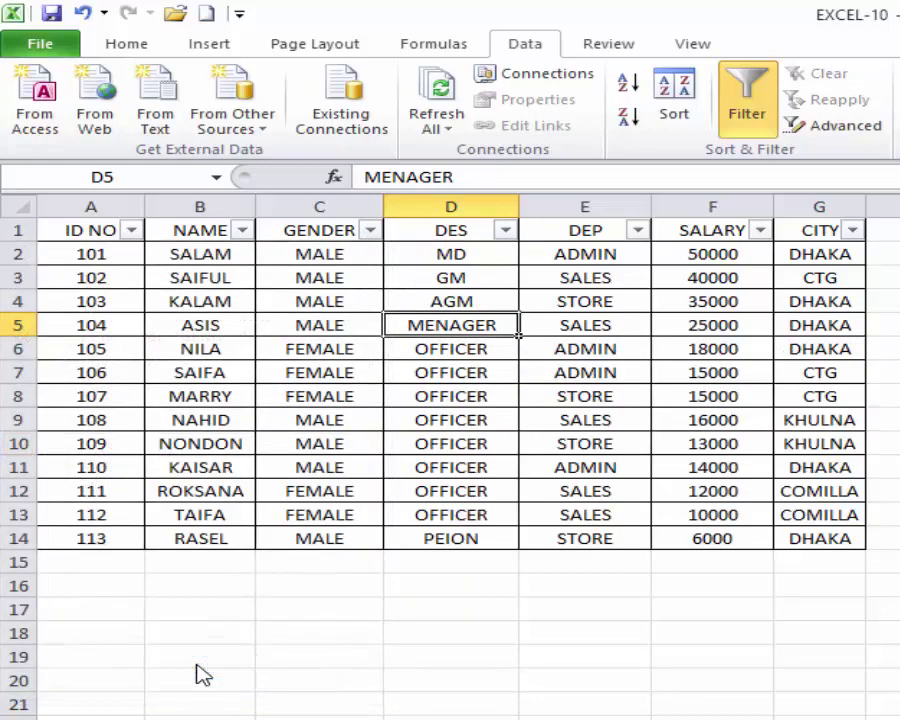
{"action": "left_click", "coordinate": [370, 231]}
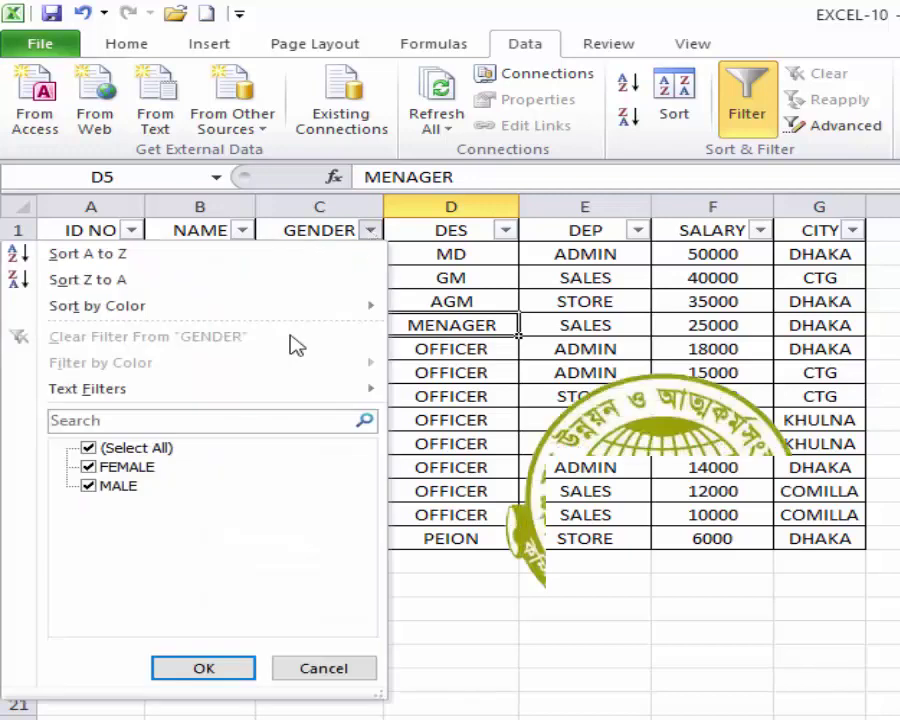
{"action": "left_click", "coordinate": [201, 669]}
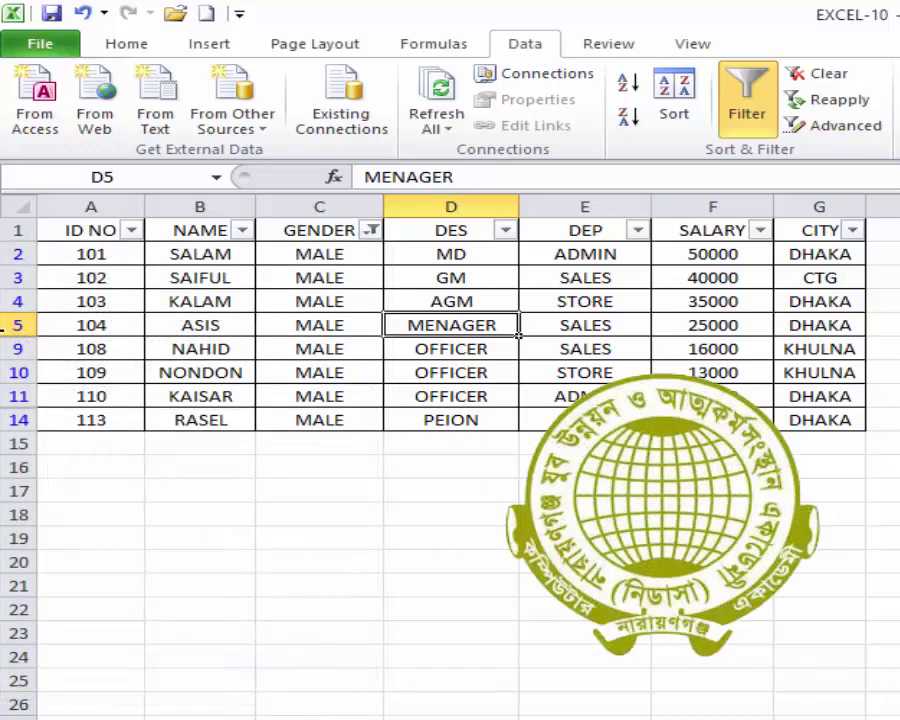
{"action": "left_click_drag", "start_coordinate": [84, 231], "coordinate": [830, 418]}
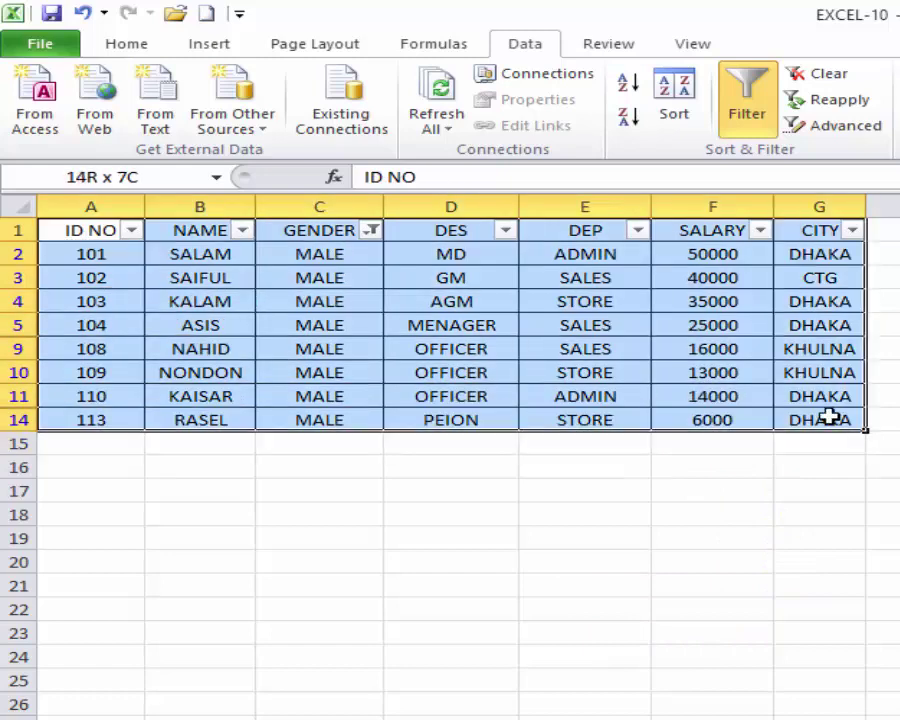
Step: Copy the filtered male rows with headers and paste them starting at A24
{"action": "right_click", "coordinate": [481, 298]}
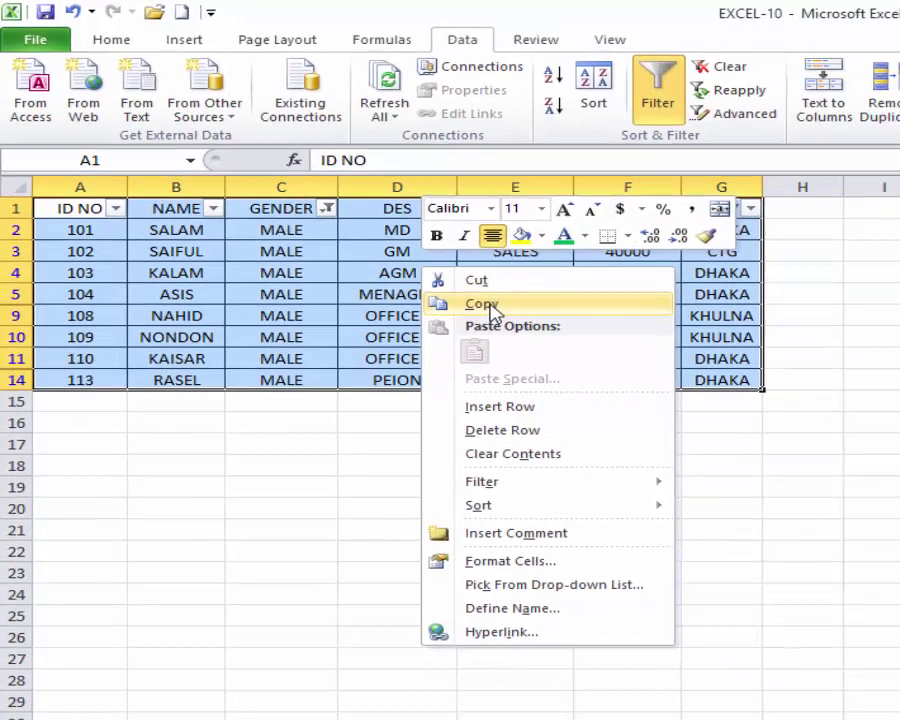
{"action": "left_click", "coordinate": [557, 343]}
{"action": "left_click", "coordinate": [44, 389]}
{"action": "right_click", "coordinate": [44, 389]}
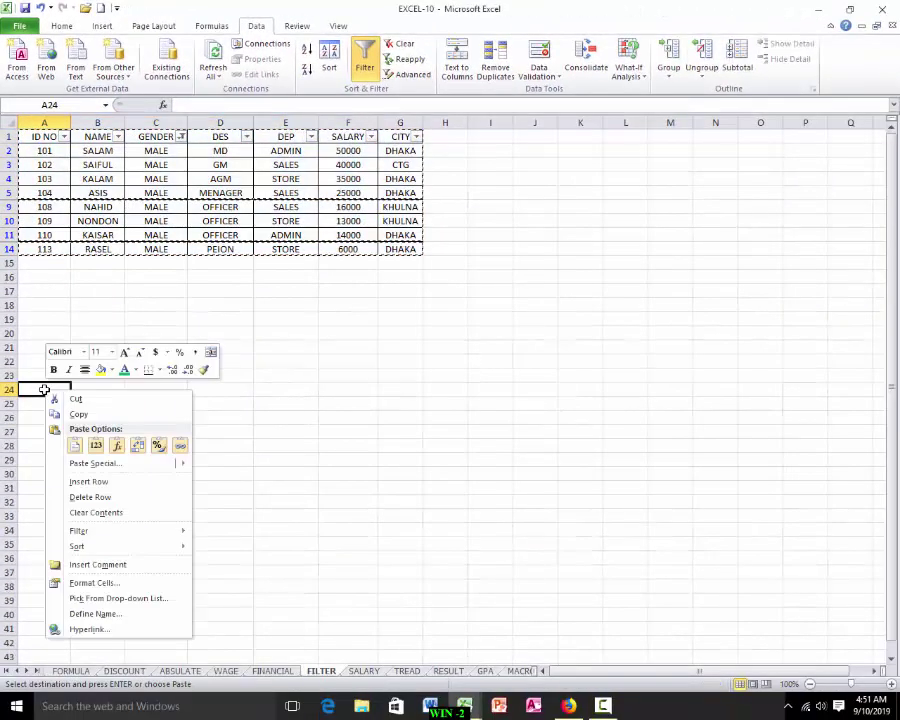
{"action": "left_click", "coordinate": [75, 445]}
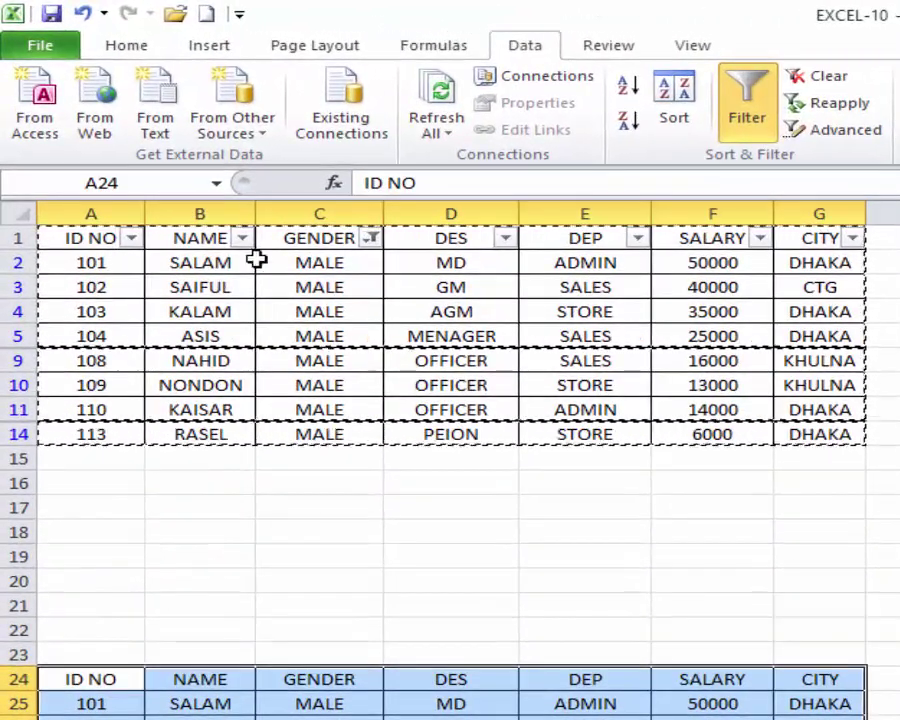
Step: Select all genders in the GENDER filter so all 13 employees show again
{"action": "left_click", "coordinate": [370, 240]}
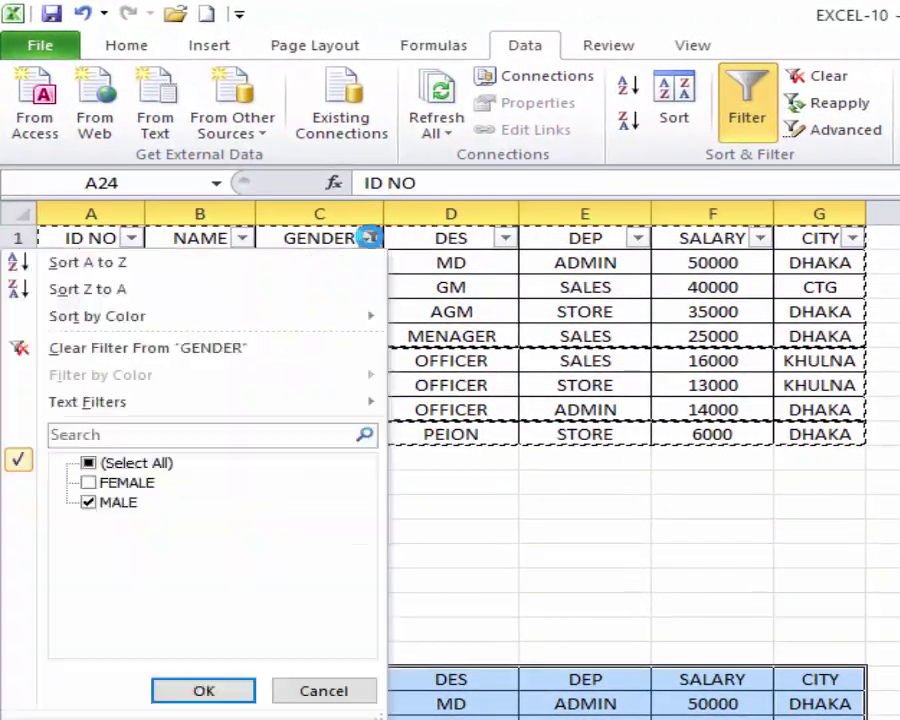
{"action": "left_click", "coordinate": [137, 465]}
{"action": "left_click", "coordinate": [203, 690]}
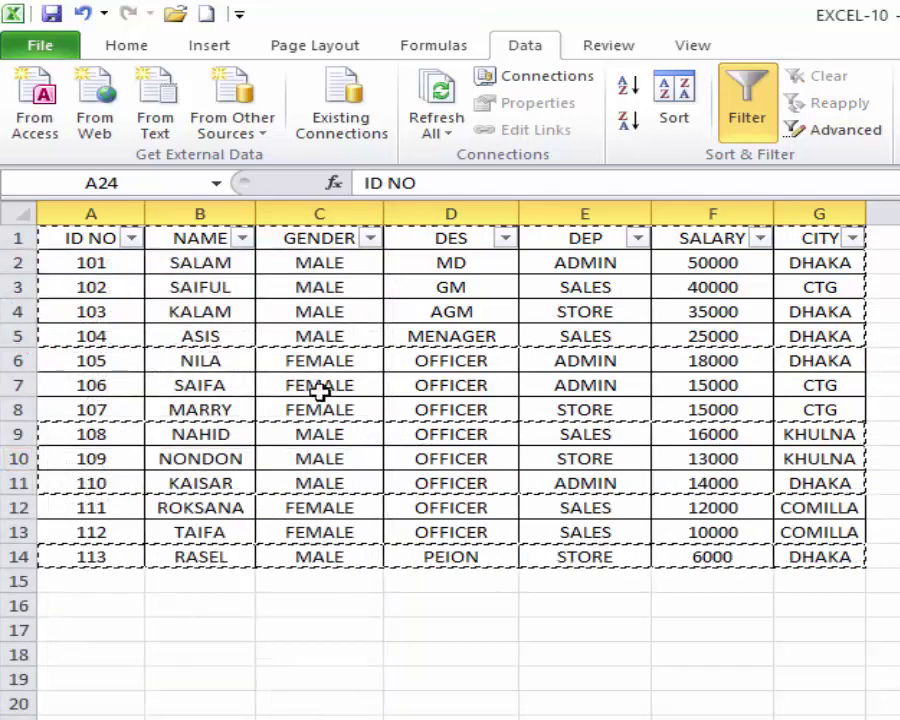
Step: Filter GENDER to FEMALE only, leaving IDs 105–107, 111 and 112 visible
{"action": "left_click", "coordinate": [405, 362]}
{"action": "left_click", "coordinate": [408, 425]}
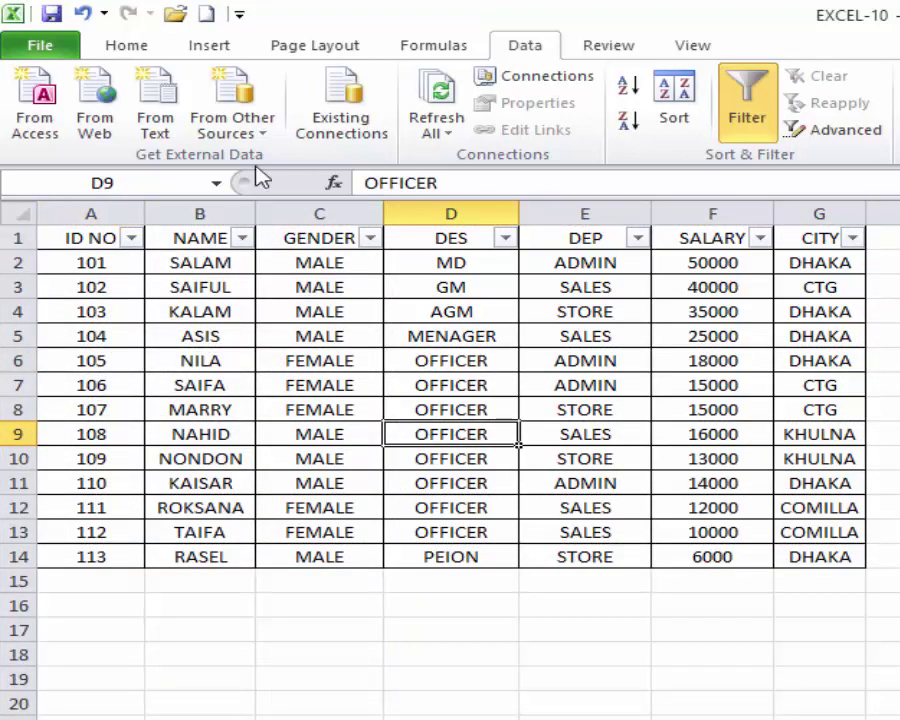
{"action": "left_click", "coordinate": [370, 238]}
{"action": "left_click", "coordinate": [88, 502]}
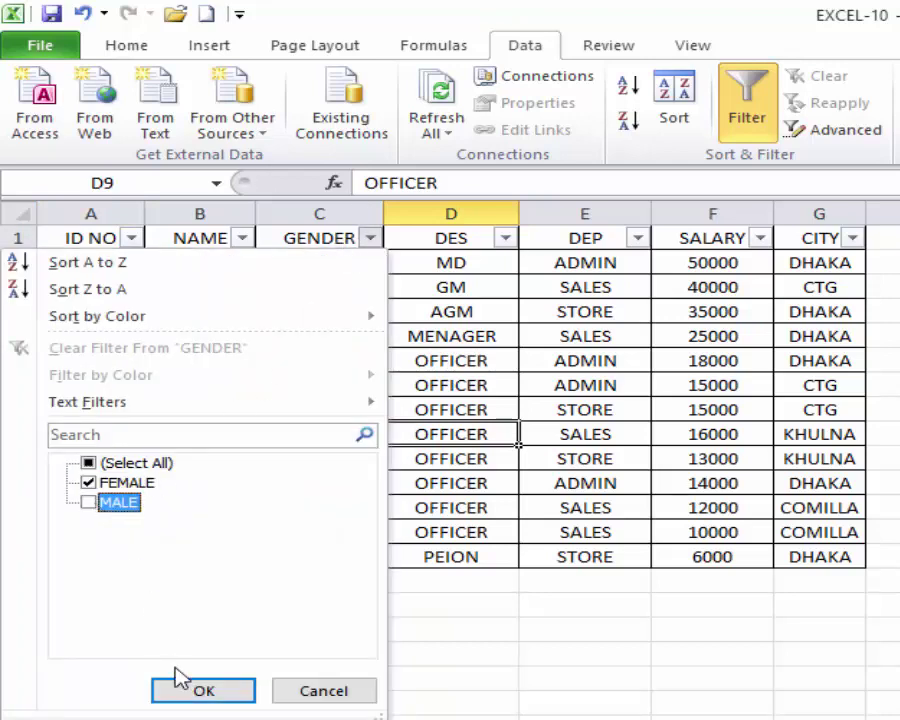
{"action": "left_click", "coordinate": [206, 692]}
Step: Copy the five filtered female rows with headers and paste them starting at A35
{"action": "left_click_drag", "start_coordinate": [65, 245], "coordinate": [796, 355]}
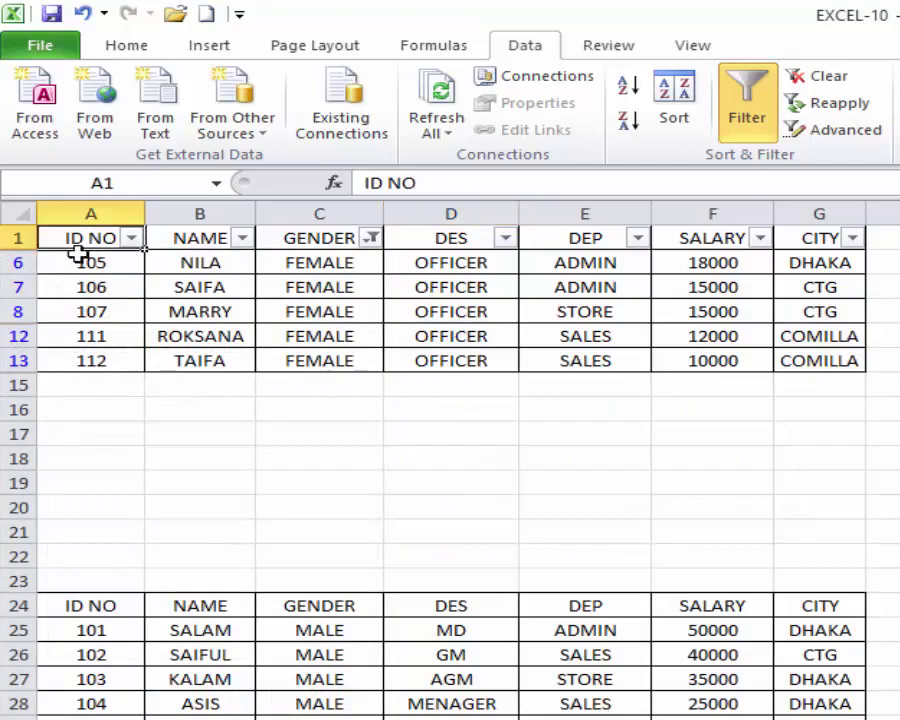
{"action": "right_click", "coordinate": [684, 338]}
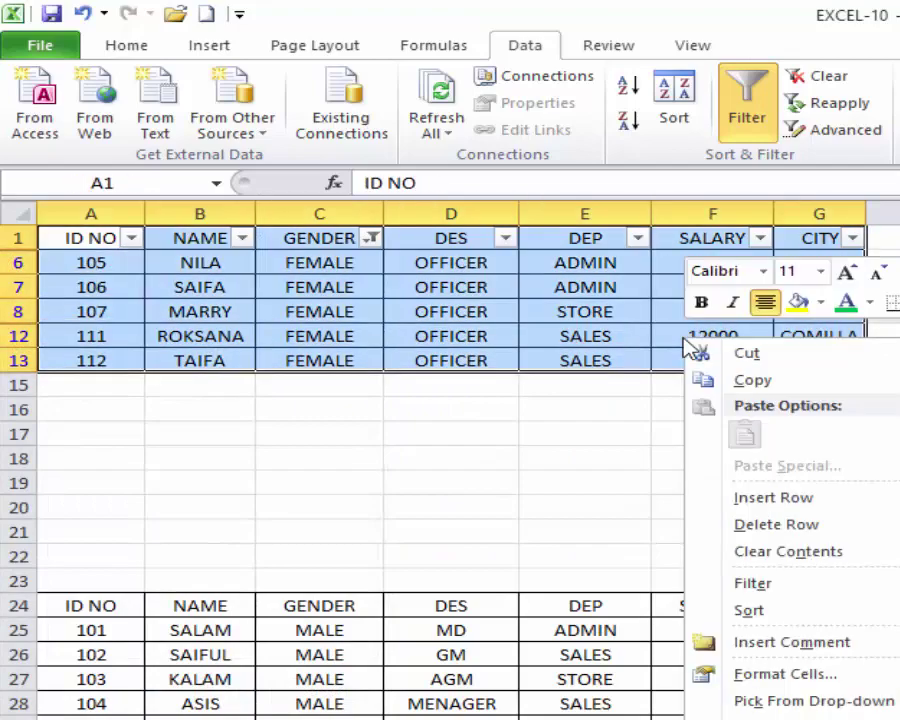
{"action": "left_click", "coordinate": [750, 379]}
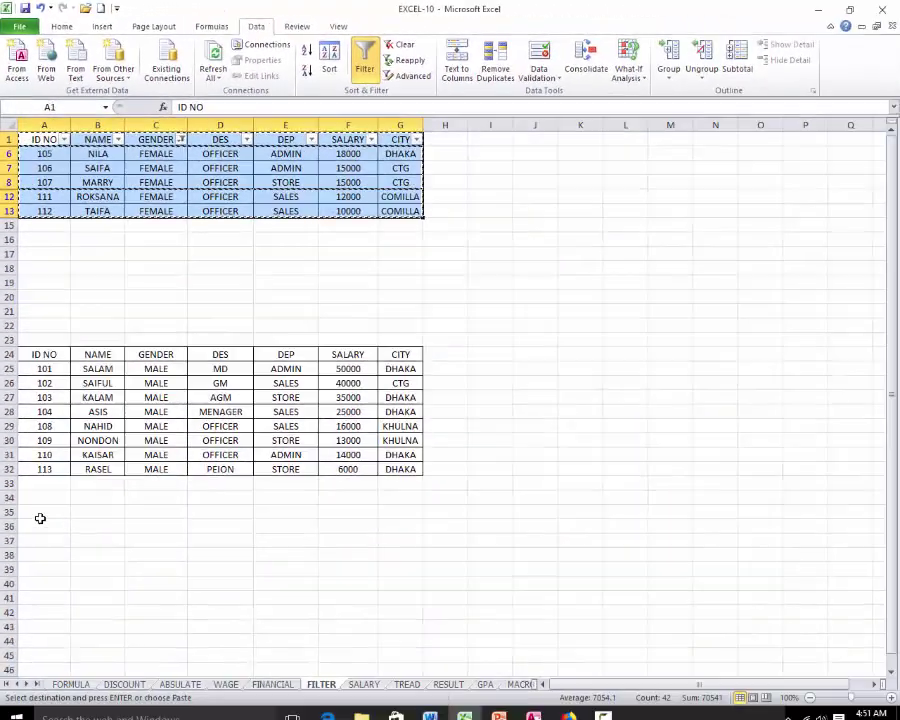
{"action": "left_click", "coordinate": [40, 518]}
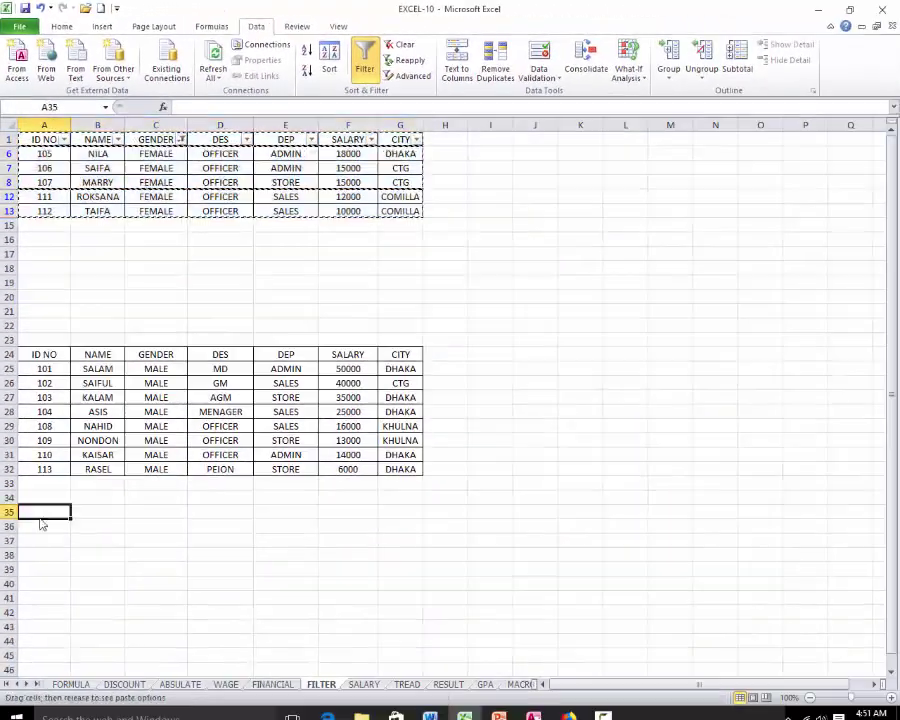
{"action": "right_click", "coordinate": [40, 518]}
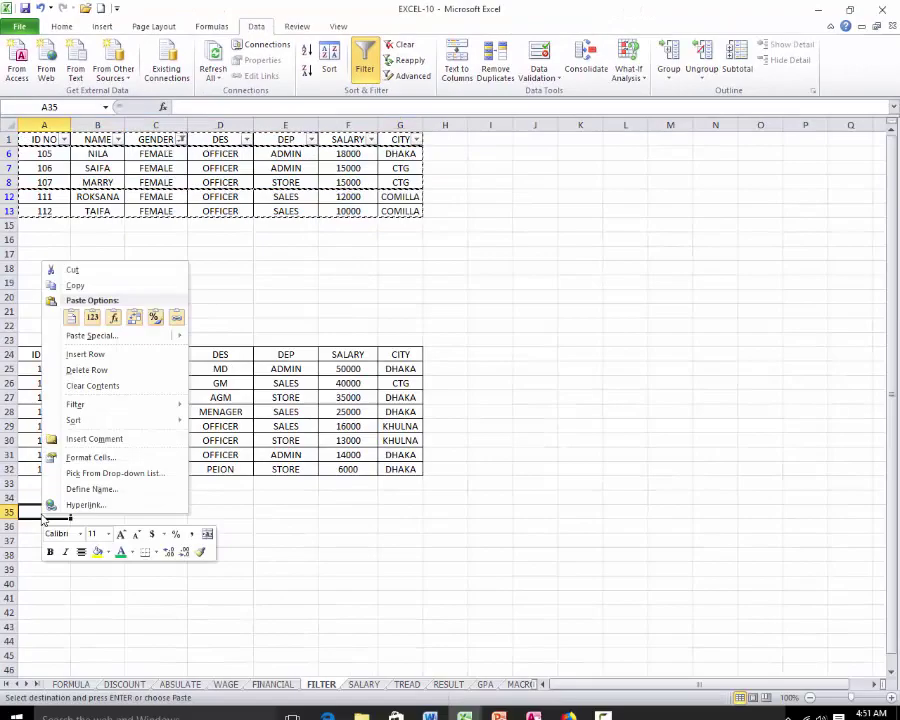
{"action": "left_click", "coordinate": [70, 317]}
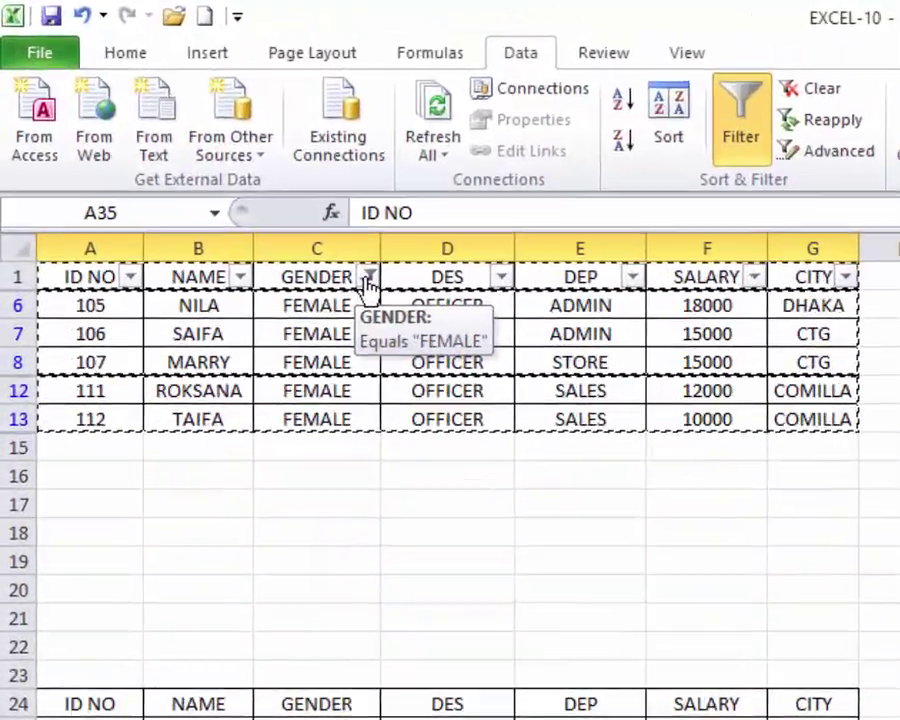
Step: Select all genders in the GENDER filter to show all 13 employees again
{"action": "left_click", "coordinate": [181, 140]}
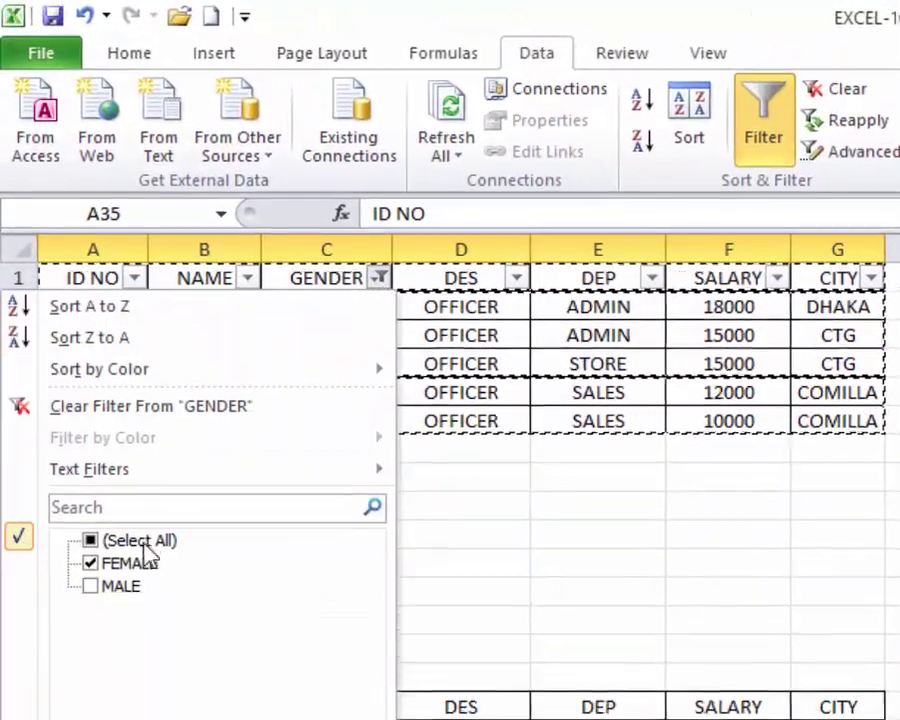
{"action": "left_click", "coordinate": [130, 557]}
{"action": "left_click", "coordinate": [198, 580]}
{"action": "double_click", "coordinate": [311, 303]}
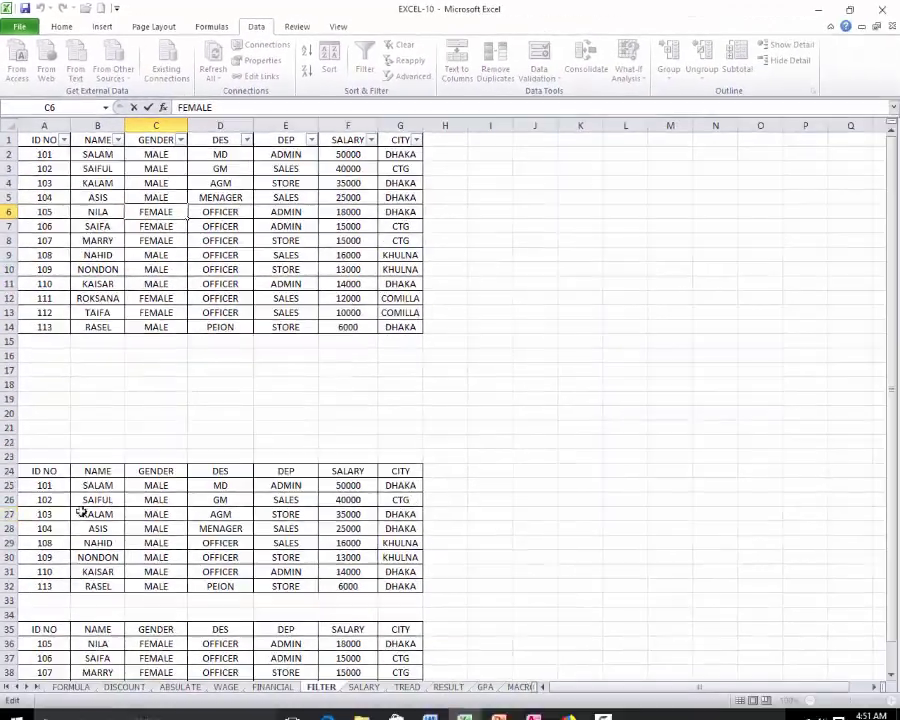
Step: Mark the MALE entries in the first pasted copy and clear the marked cells
{"action": "left_click_drag", "start_coordinate": [156, 487], "coordinate": [165, 571]}
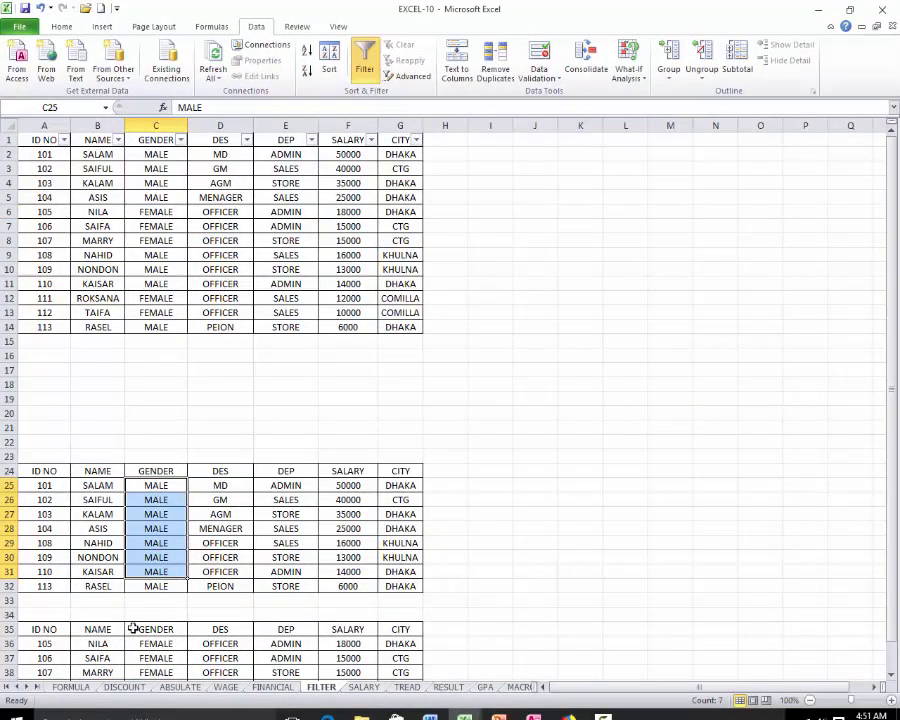
{"action": "left_click_drag", "start_coordinate": [156, 643], "coordinate": [170, 640]}
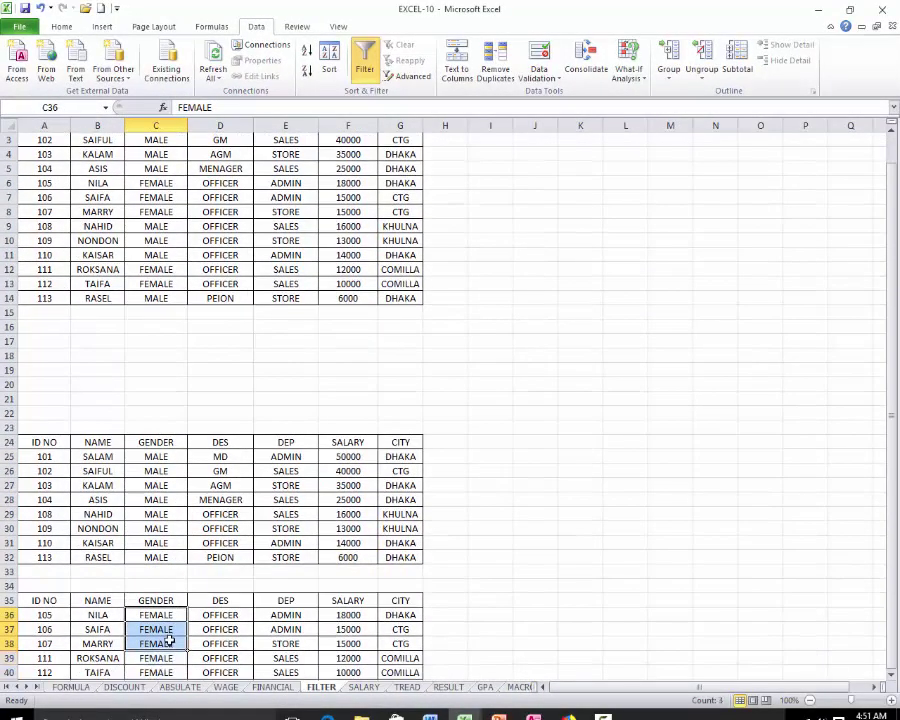
{"action": "left_click", "coordinate": [164, 361]}
{"action": "left_click", "coordinate": [241, 212]}
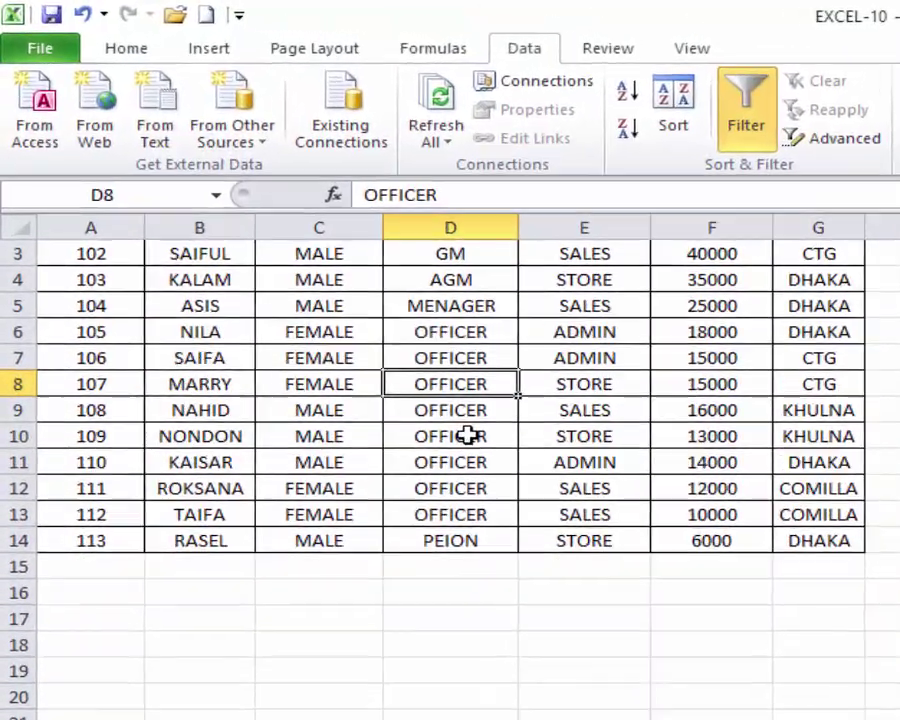
Step: Filter the DES column to show only OFFICER employees
{"action": "scroll", "coordinate": [226, 212], "scroll_direction": "up", "scroll_amount": 1}
{"action": "left_click", "coordinate": [506, 255]}
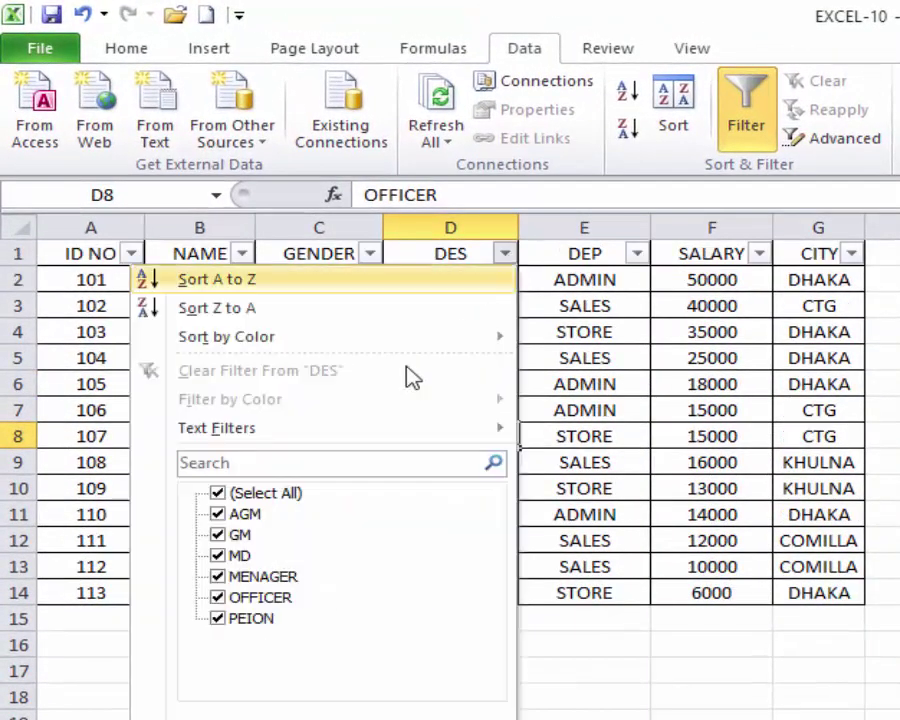
{"action": "left_click", "coordinate": [236, 500]}
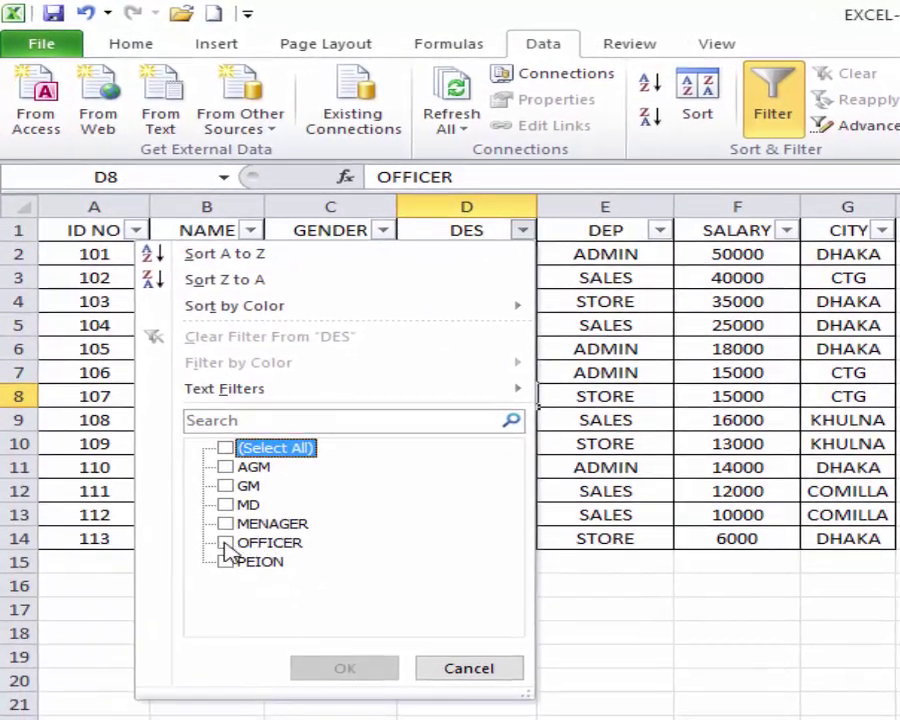
{"action": "left_click", "coordinate": [226, 543]}
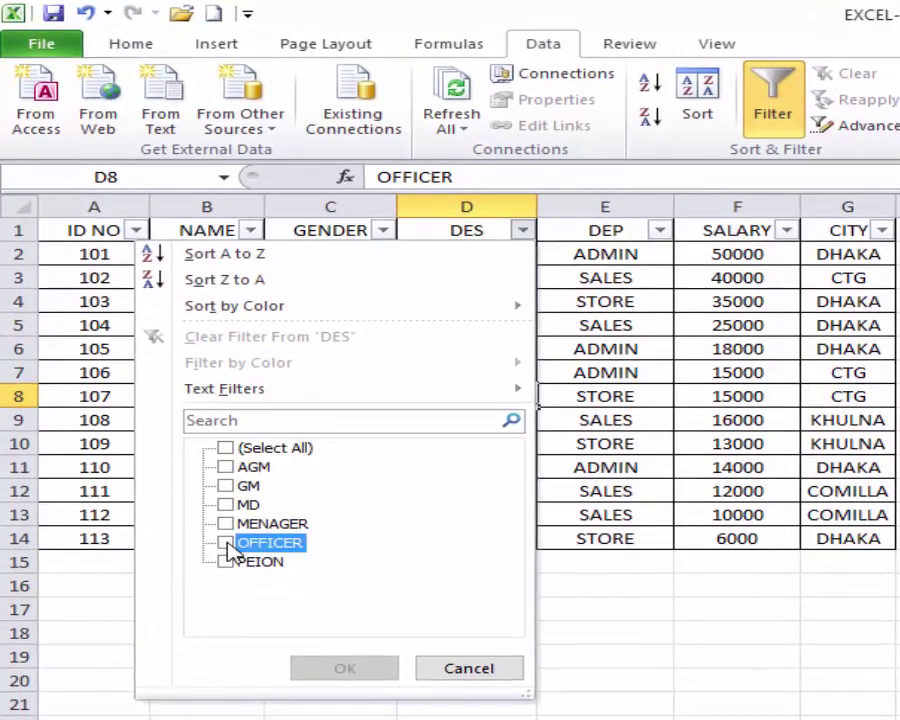
{"action": "left_click", "coordinate": [326, 664]}
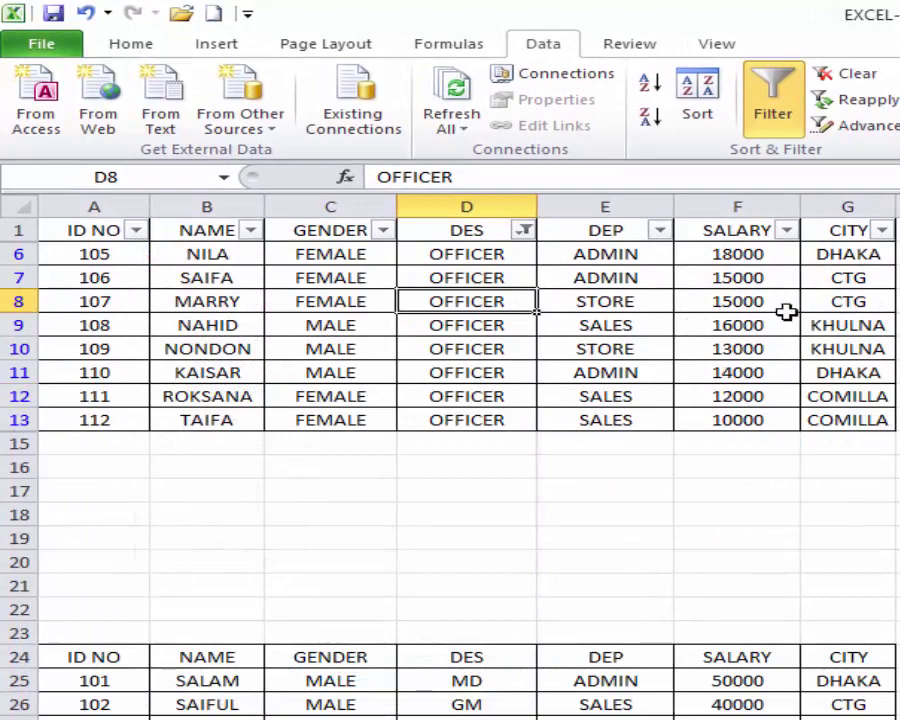
Step: Copy the filtered officer rows with headers and paste them starting at A44
{"action": "mouse_move", "coordinate": [66, 238]}
{"action": "left_mouse_down"}
{"action": "mouse_move", "coordinate": [301, 394]}
{"action": "mouse_move", "coordinate": [785, 410]}
{"action": "mouse_move", "coordinate": [824, 398]}
{"action": "left_mouse_up"}
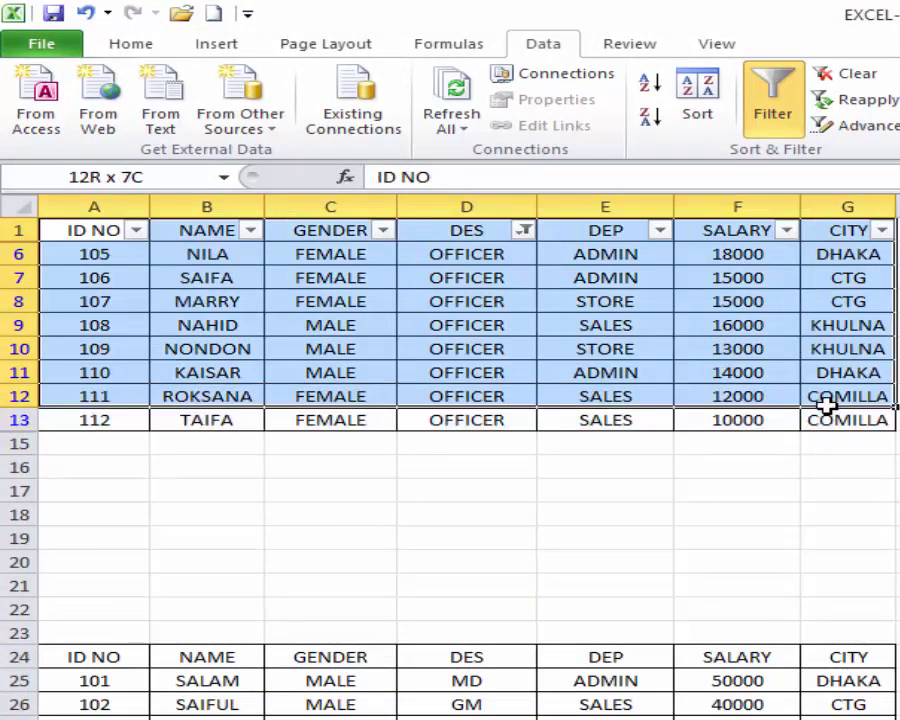
{"action": "mouse_move", "coordinate": [117, 234]}
{"action": "left_mouse_down"}
{"action": "mouse_move", "coordinate": [127, 280]}
{"action": "mouse_move", "coordinate": [868, 422]}
{"action": "left_mouse_up"}
{"action": "right_click", "coordinate": [588, 373]}
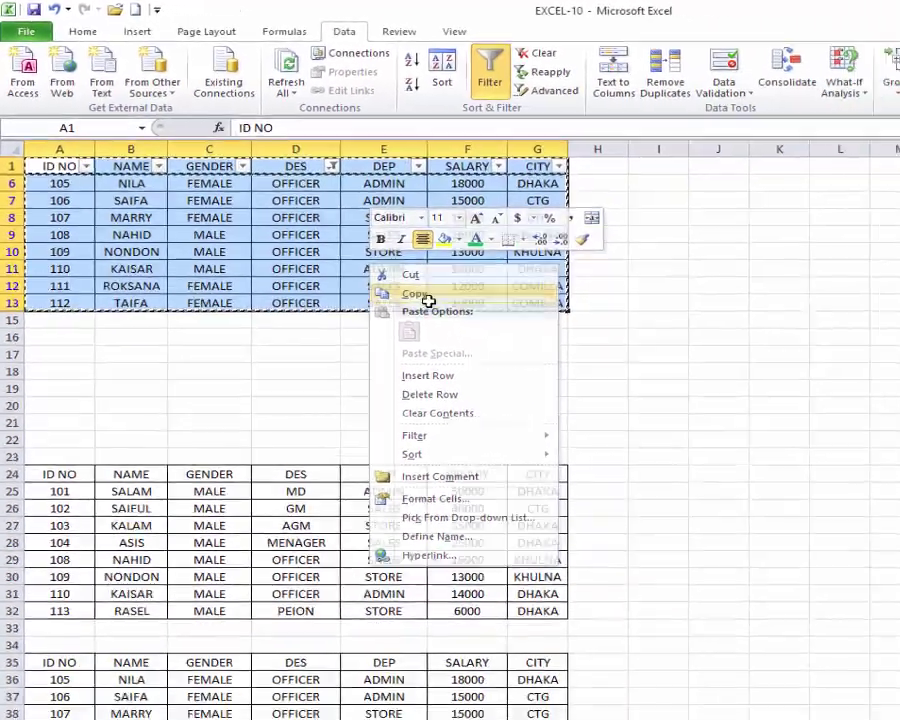
{"action": "left_click", "coordinate": [653, 407]}
{"action": "scroll", "coordinate": [208, 584], "scroll_direction": "down", "scroll_amount": 2}
{"action": "left_click", "coordinate": [44, 621]}
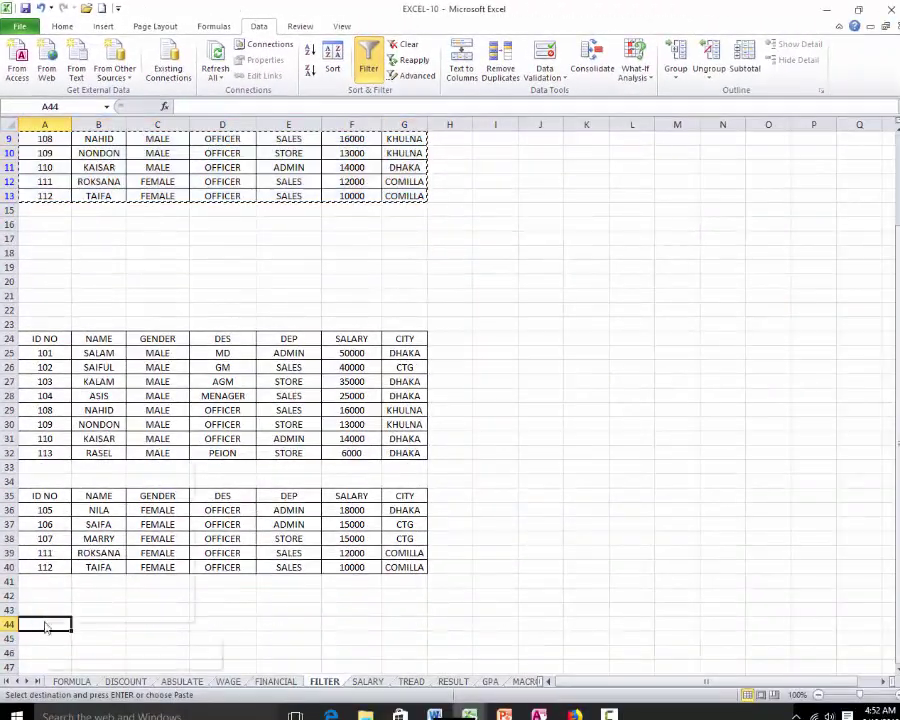
{"action": "right_click", "coordinate": [44, 621]}
{"action": "left_click", "coordinate": [76, 426]}
{"action": "scroll", "coordinate": [184, 608], "scroll_direction": "down", "scroll_amount": 1}
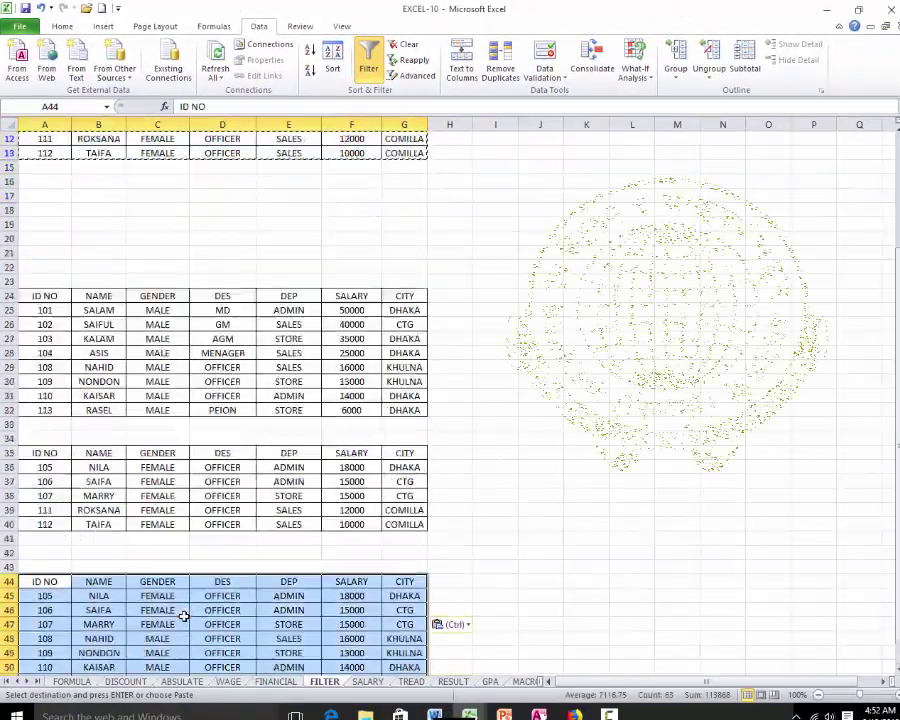
{"action": "scroll", "coordinate": [184, 608], "scroll_direction": "down", "scroll_amount": 4}
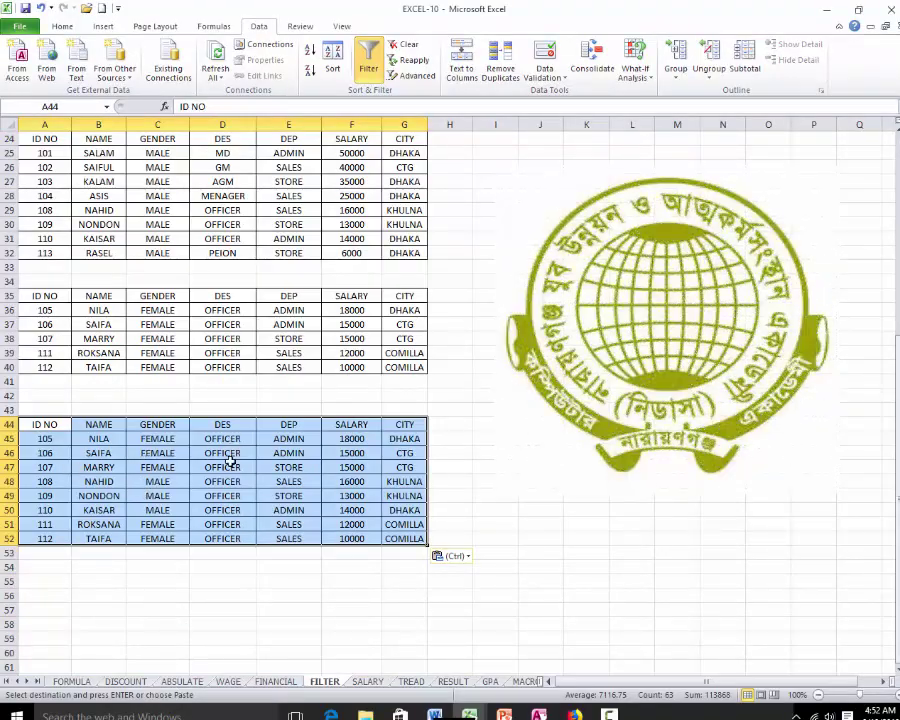
{"action": "scroll", "coordinate": [184, 481], "scroll_direction": "up", "scroll_amount": 5}
{"action": "scroll", "coordinate": [196, 480], "scroll_direction": "up", "scroll_amount": 3}
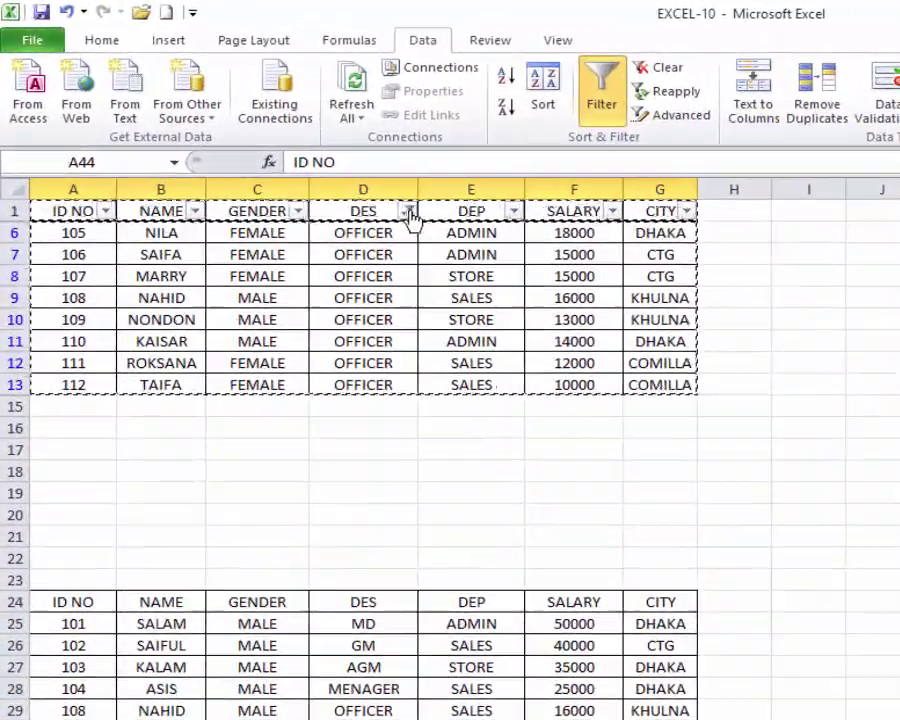
{"action": "left_click", "coordinate": [408, 211]}
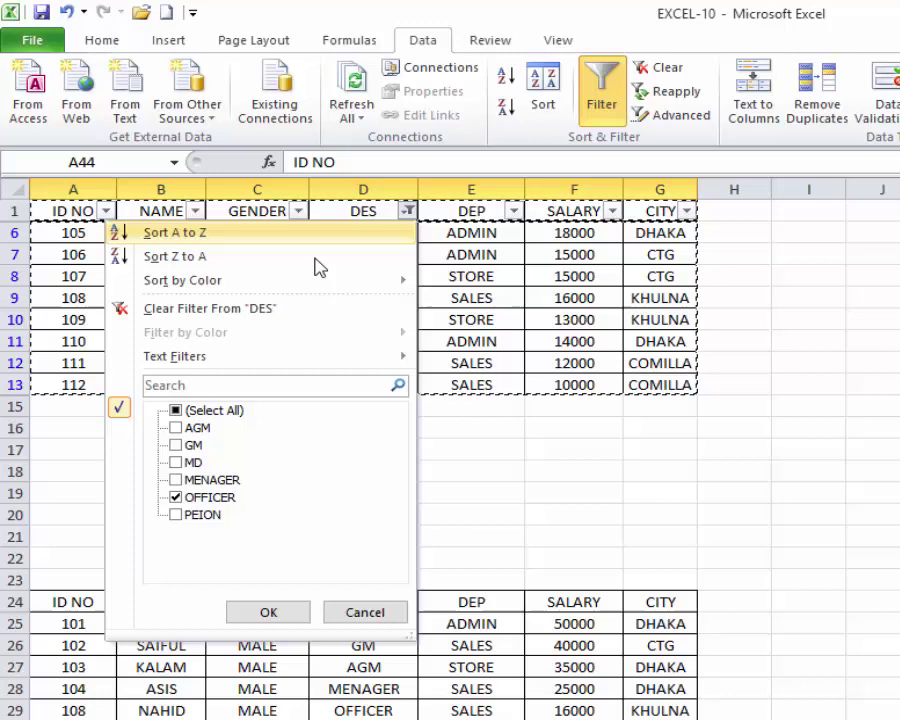
Step: Select all designations in the DES filter so IDs 101–113 show again
{"action": "left_click", "coordinate": [220, 410]}
{"action": "left_click", "coordinate": [267, 613]}
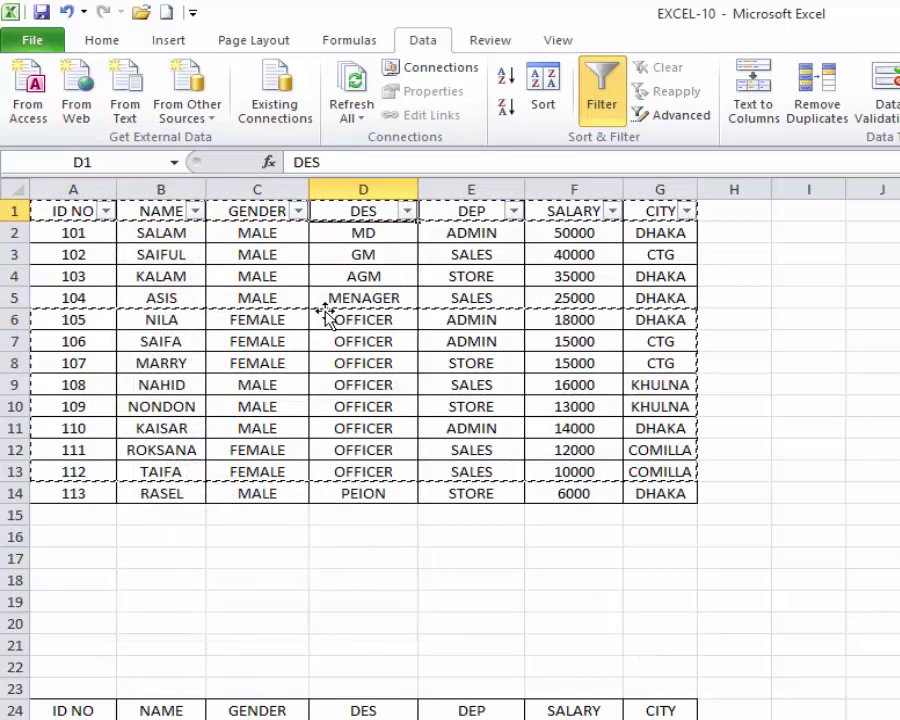
{"action": "double_click", "coordinate": [346, 318]}
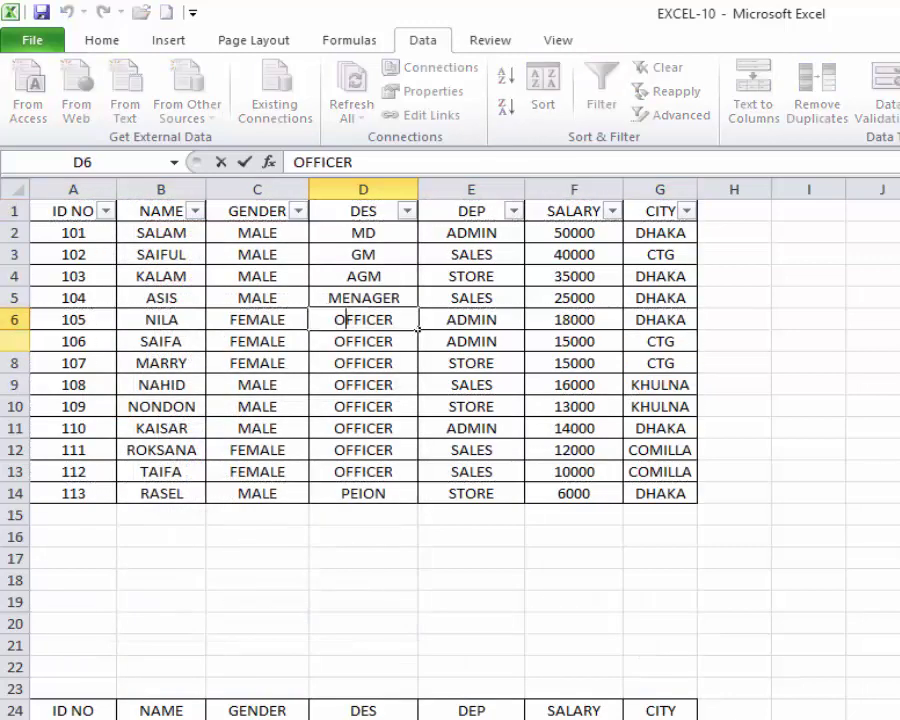
{"action": "left_click", "coordinate": [688, 211]}
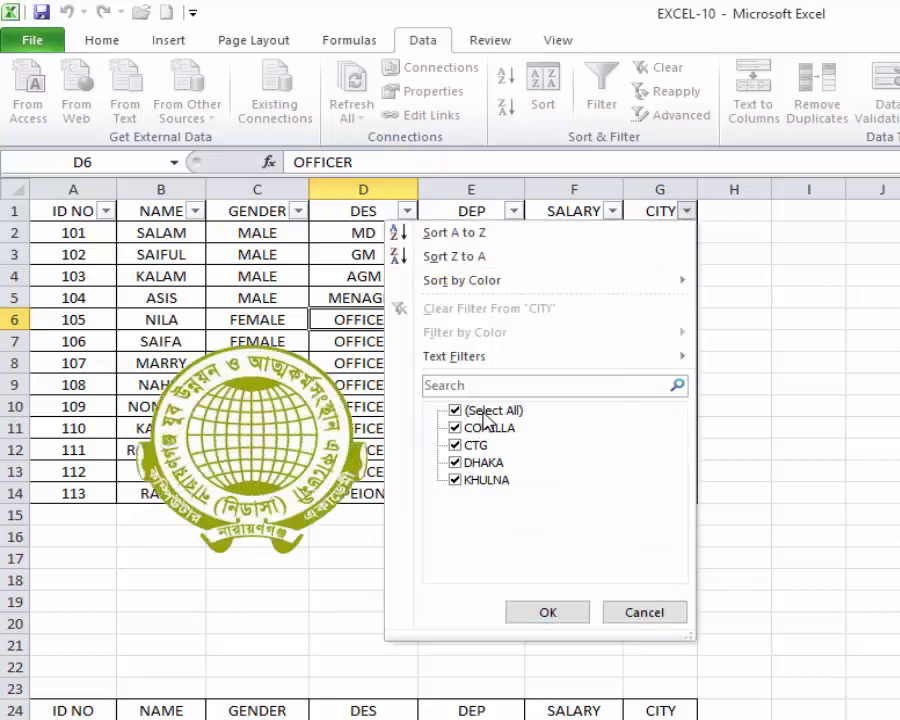
Step: Filter the CITY column to show only DHAKA employees
{"action": "left_click", "coordinate": [486, 418]}
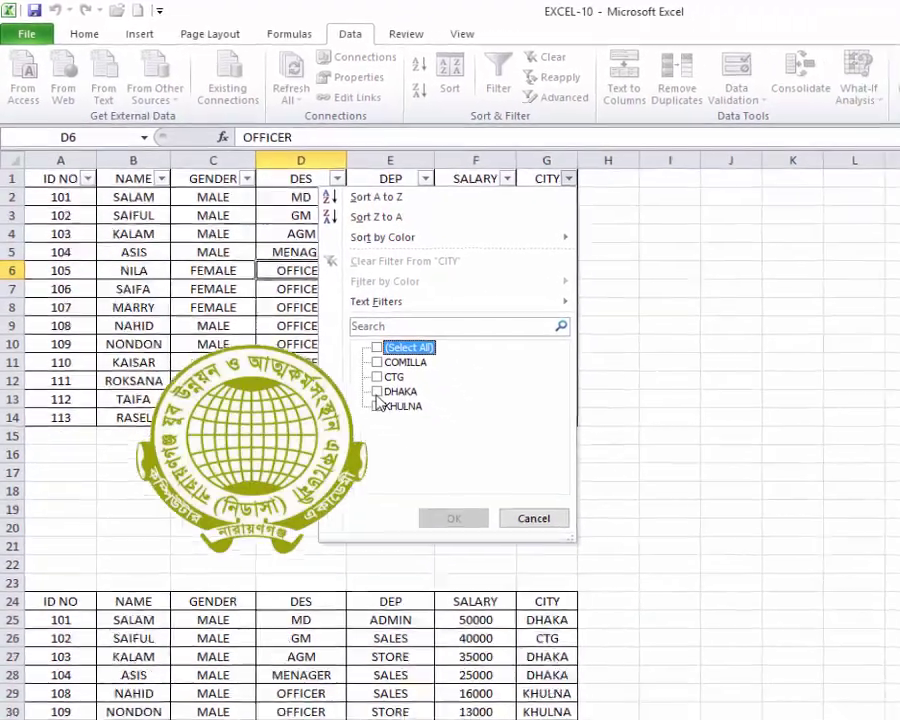
{"action": "left_click", "coordinate": [317, 341]}
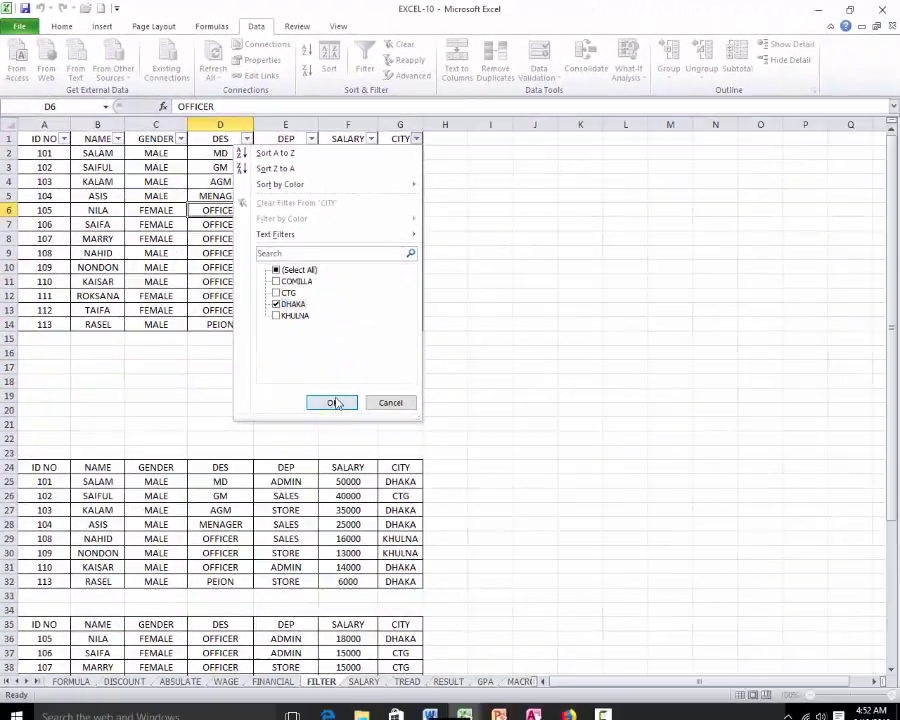
{"action": "left_click", "coordinate": [383, 451]}
Step: Copy the six DHAKA rows with their header and paste them starting at A56
{"action": "left_click_drag", "start_coordinate": [37, 137], "coordinate": [397, 222]}
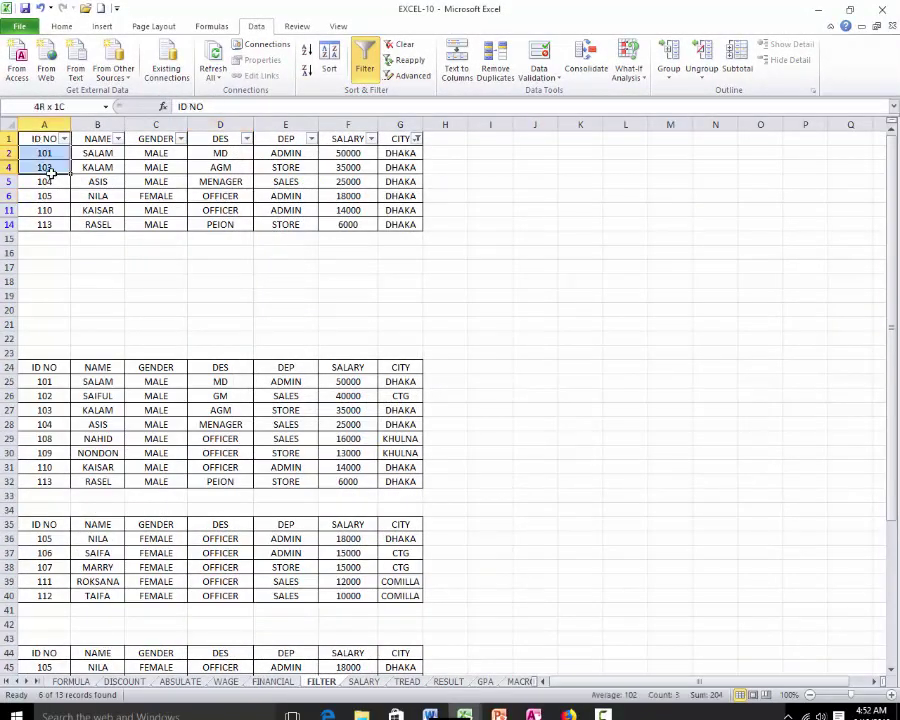
{"action": "right_click", "coordinate": [321, 188]}
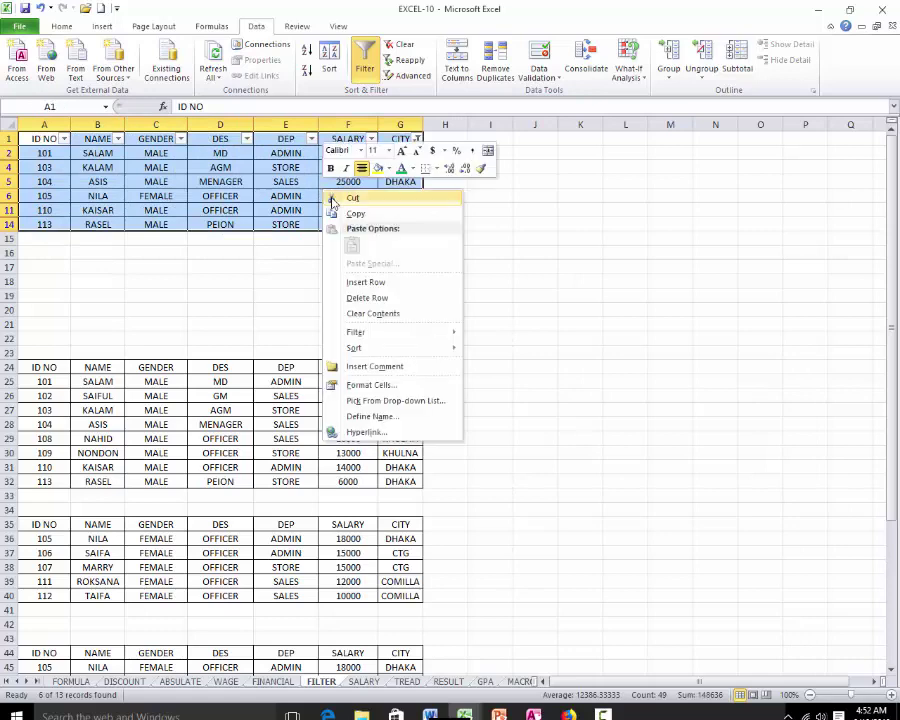
{"action": "left_click", "coordinate": [352, 214]}
{"action": "scroll", "coordinate": [385, 302], "scroll_direction": "down", "scroll_amount": 2}
{"action": "scroll", "coordinate": [387, 302], "scroll_direction": "down", "scroll_amount": 7}
{"action": "scroll", "coordinate": [386, 303], "scroll_direction": "down", "scroll_amount": 1}
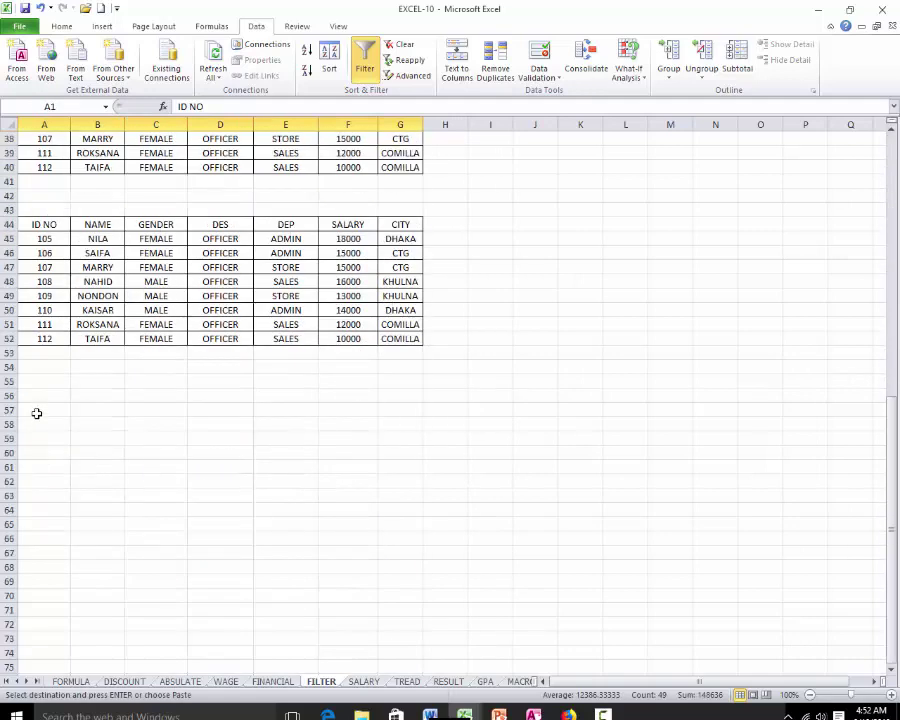
{"action": "left_click", "coordinate": [40, 396]}
{"action": "right_click", "coordinate": [45, 397]}
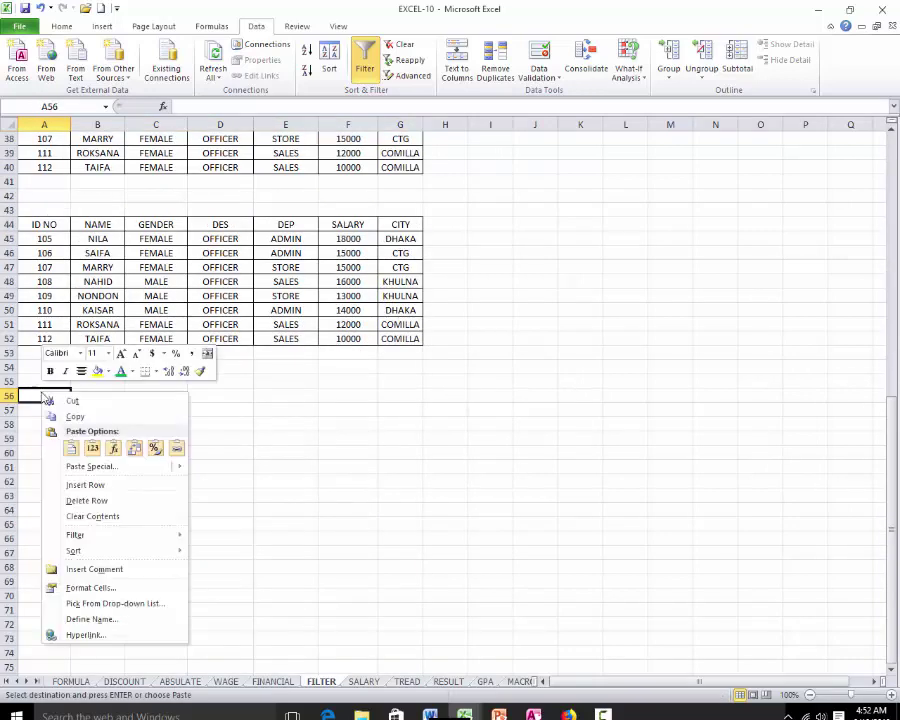
{"action": "left_click", "coordinate": [70, 447]}
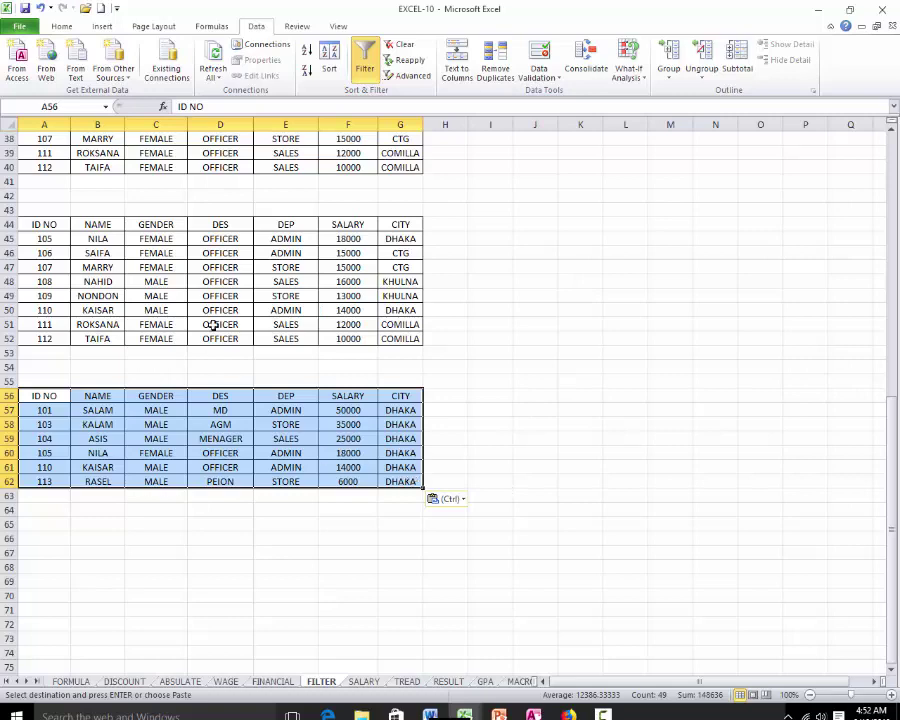
{"action": "scroll", "coordinate": [206, 335], "scroll_direction": "up", "scroll_amount": 3}
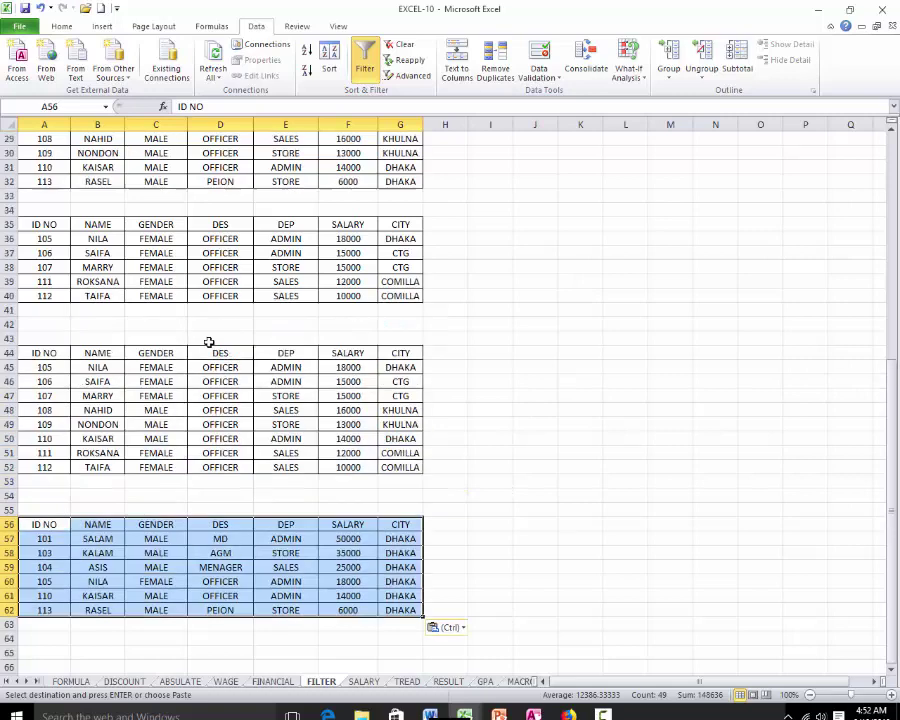
{"action": "scroll", "coordinate": [203, 330], "scroll_direction": "up", "scroll_amount": 1}
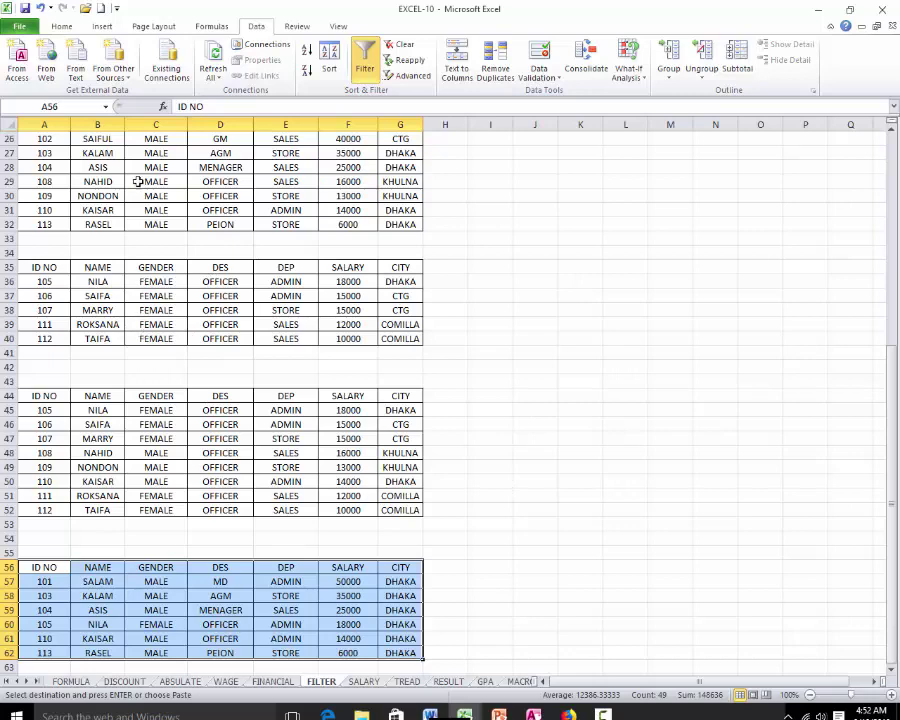
{"action": "scroll", "coordinate": [140, 170], "scroll_direction": "up", "scroll_amount": 1}
{"action": "scroll", "coordinate": [145, 190], "scroll_direction": "up", "scroll_amount": 1}
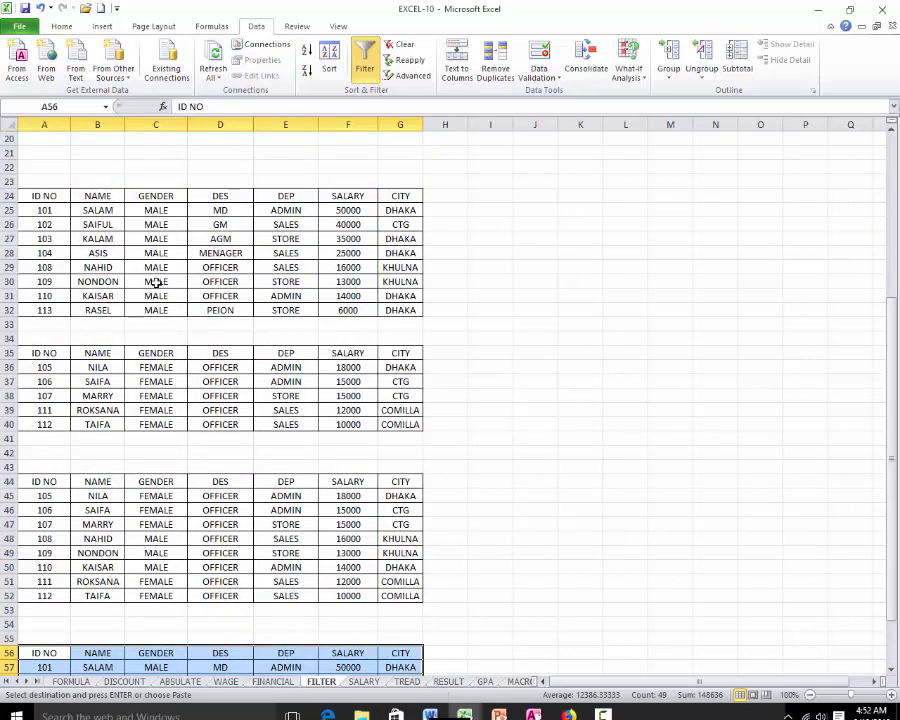
{"action": "scroll", "coordinate": [157, 283], "scroll_direction": "up", "scroll_amount": 3}
{"action": "scroll", "coordinate": [248, 340], "scroll_direction": "up", "scroll_amount": 3}
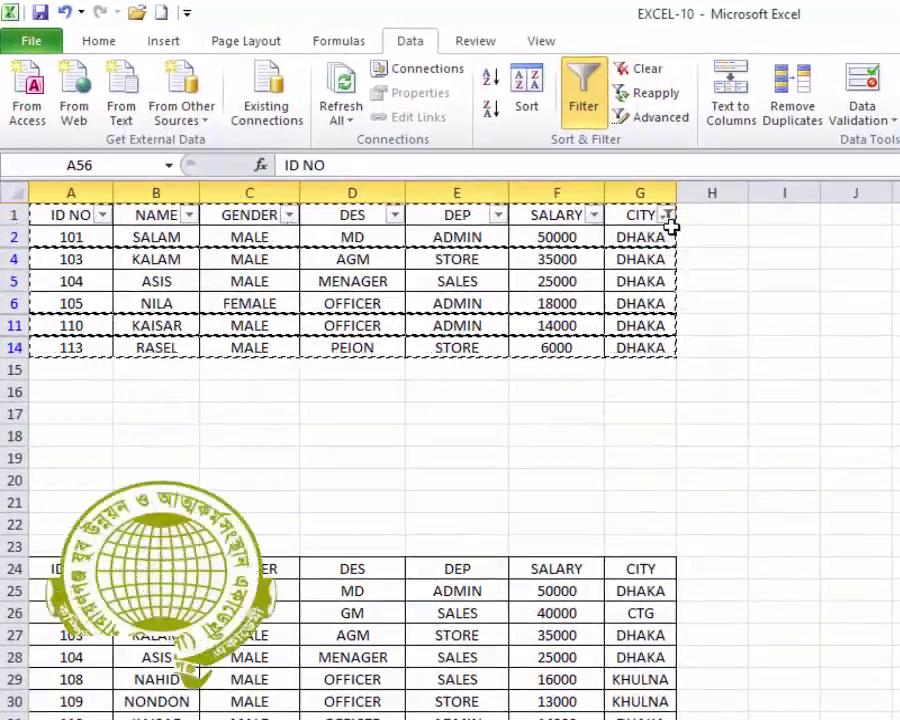
Step: Select all cities in the CITY filter so every employee shows again
{"action": "left_click", "coordinate": [632, 204]}
{"action": "left_click", "coordinate": [446, 418]}
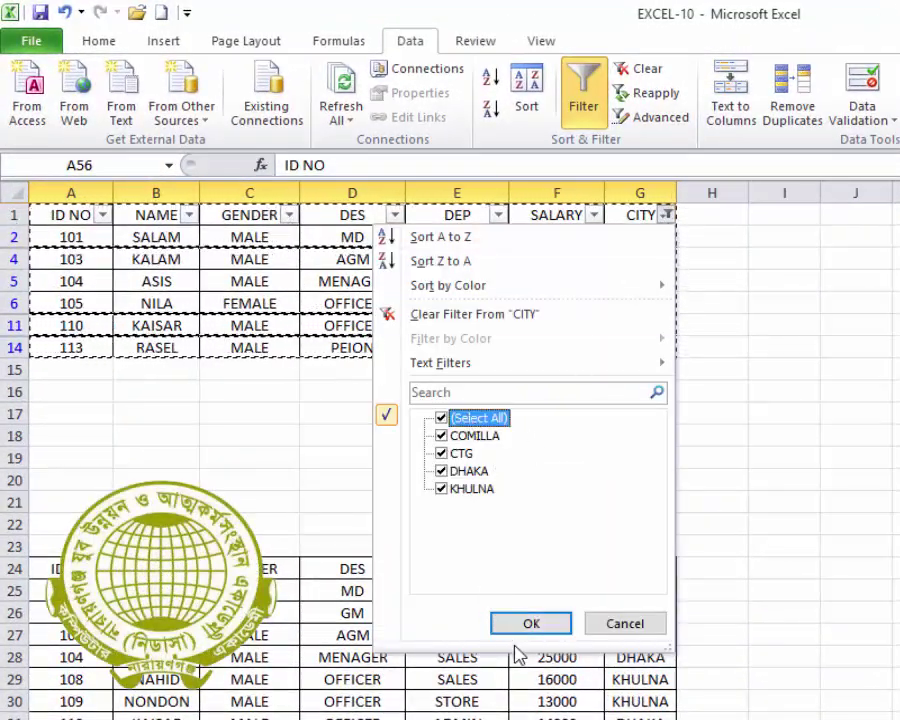
{"action": "left_click", "coordinate": [527, 619]}
Step: Switch off AutoFilter on the employee table with the Data tab's Filter button
{"action": "left_click", "coordinate": [340, 281]}
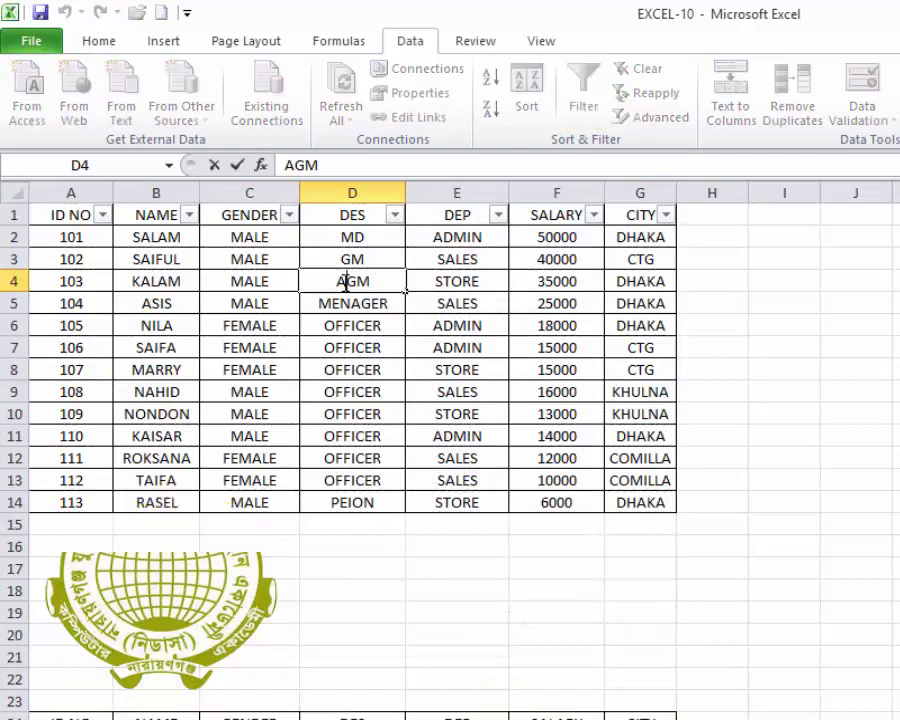
{"action": "left_click", "coordinate": [381, 347]}
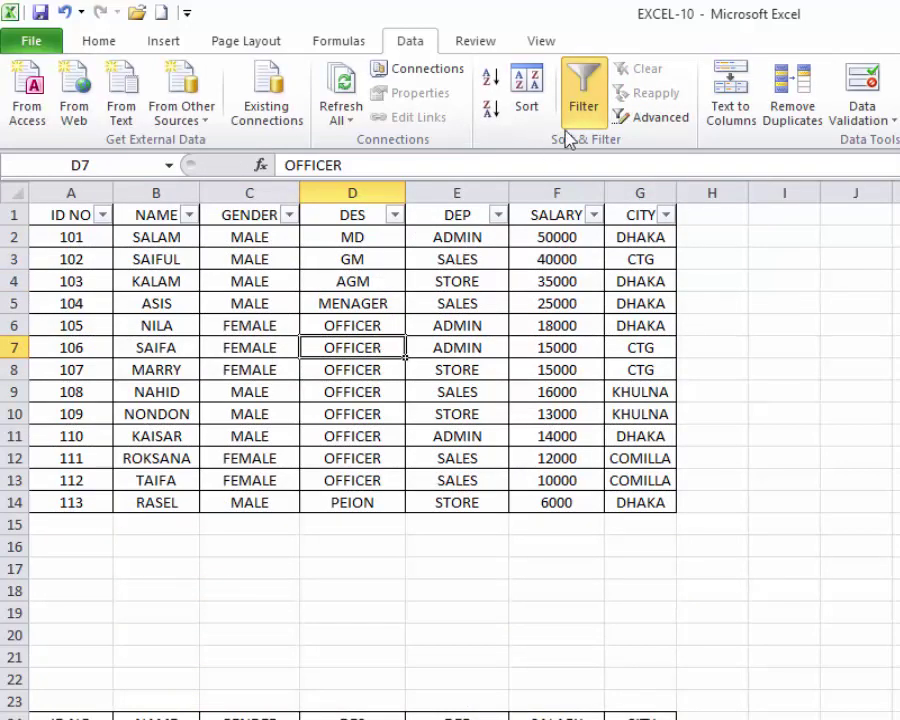
{"action": "left_click", "coordinate": [586, 105]}
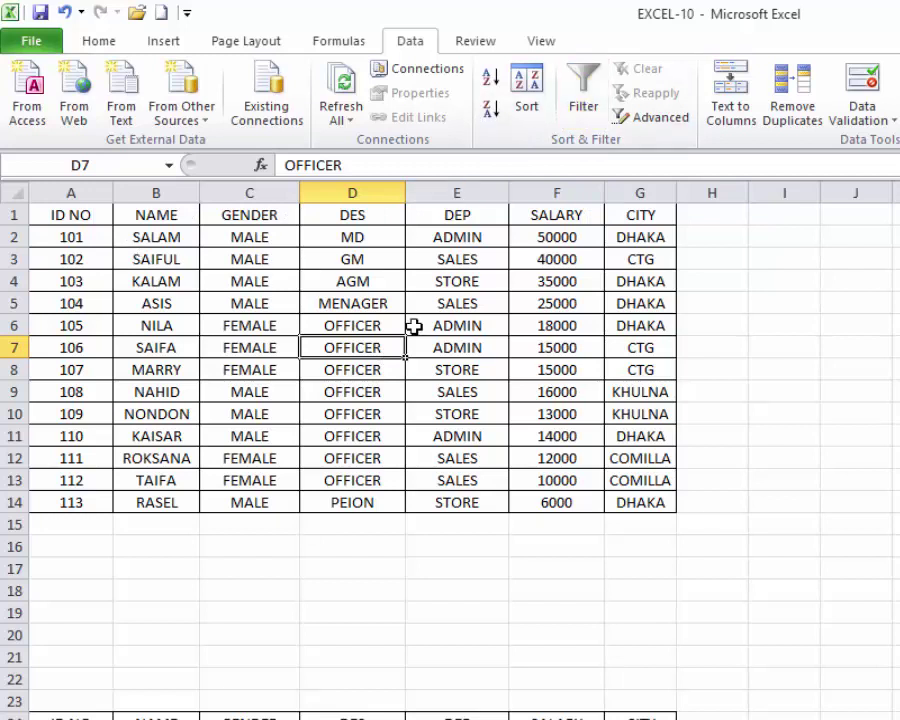